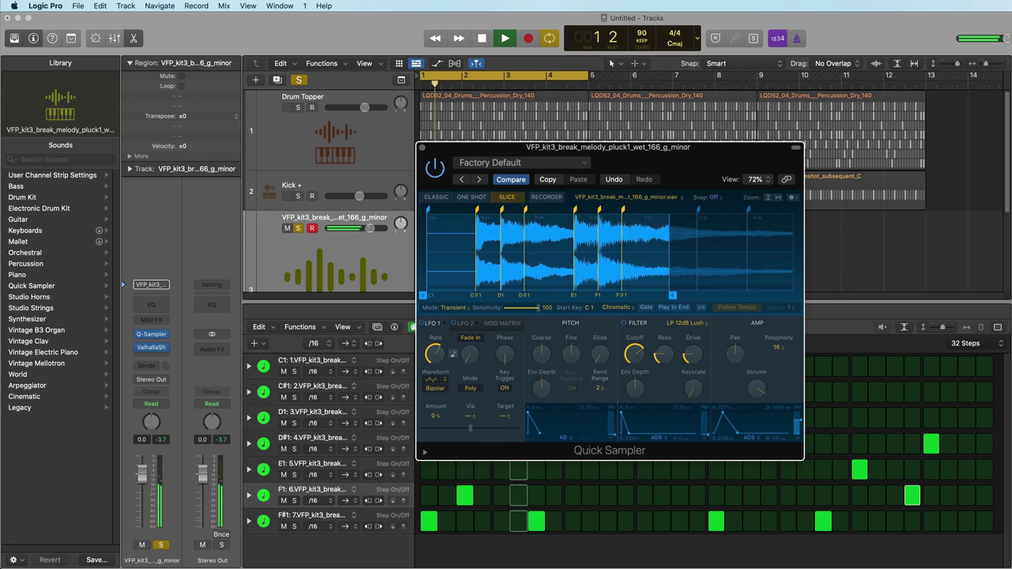
# - Close the Quick Sampler window and reduce the height of the Inst 1 track
pyautogui.press('super+w')
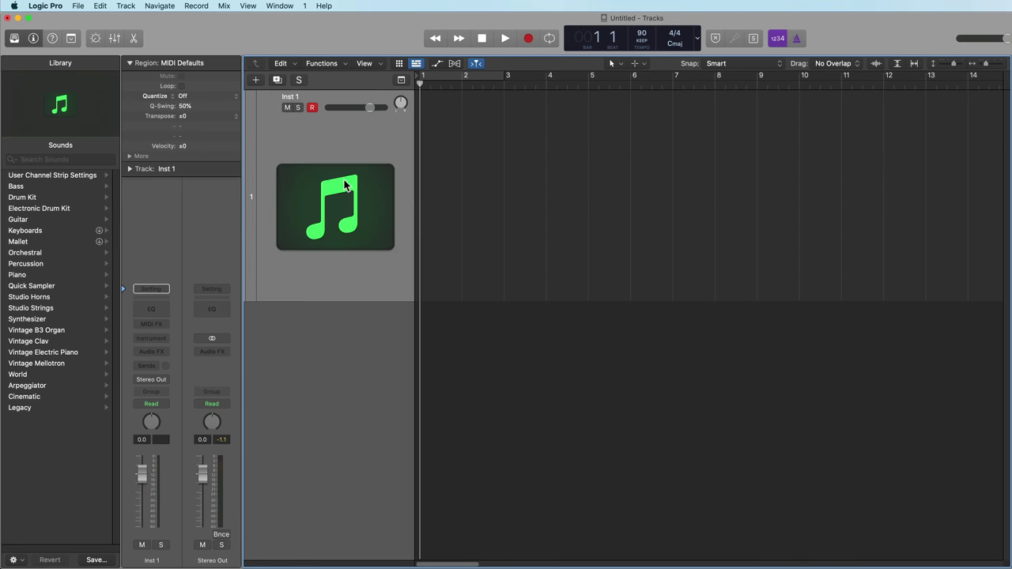
pyautogui.moveTo(347, 299); pyautogui.dragTo(330, 125)
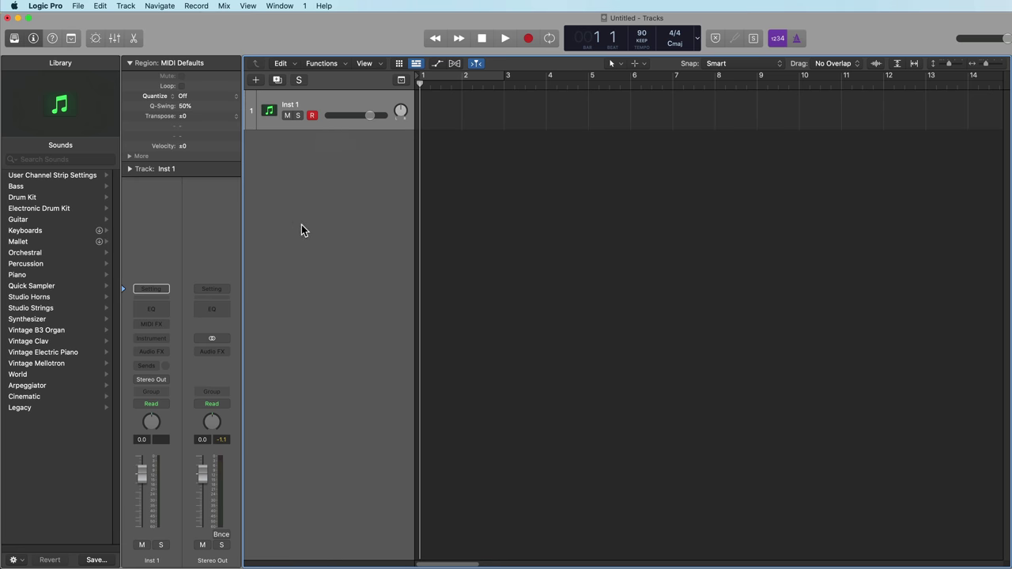
# - Switch to Splice, audition LQDS2_04_Drums___Percussion_Dry_140.wav and load it into Quick Sampler on the Inst 1 track in Logic Pro
pyautogui.press('super+Tab')
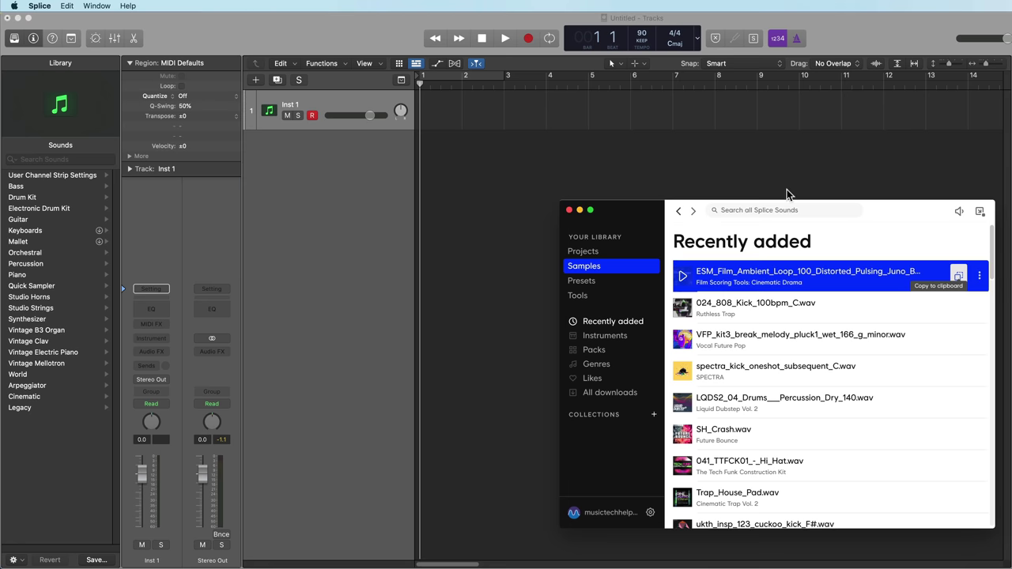
pyautogui.moveTo(641, 205); pyautogui.dragTo(587, 167)
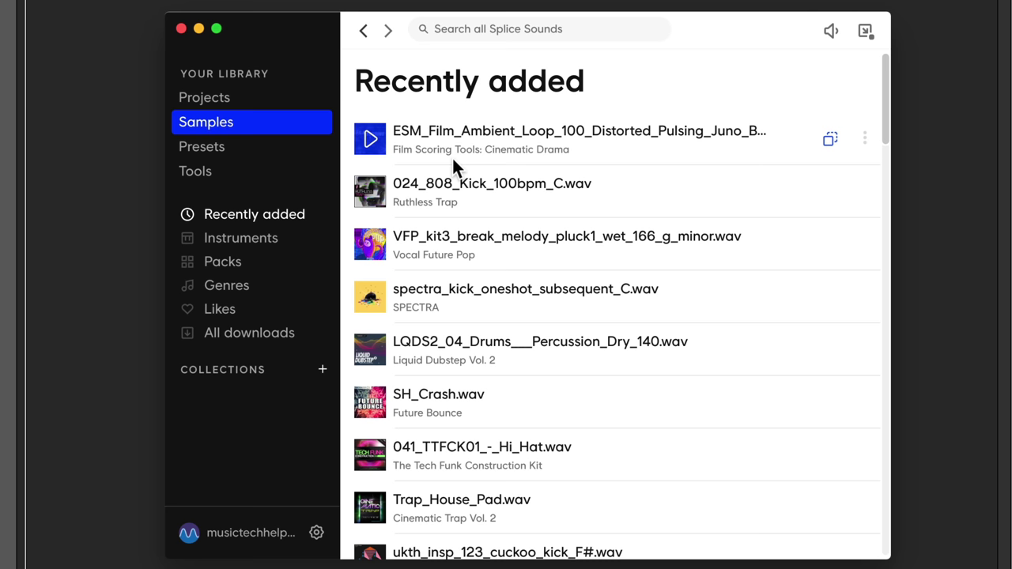
pyautogui.click(371, 355)
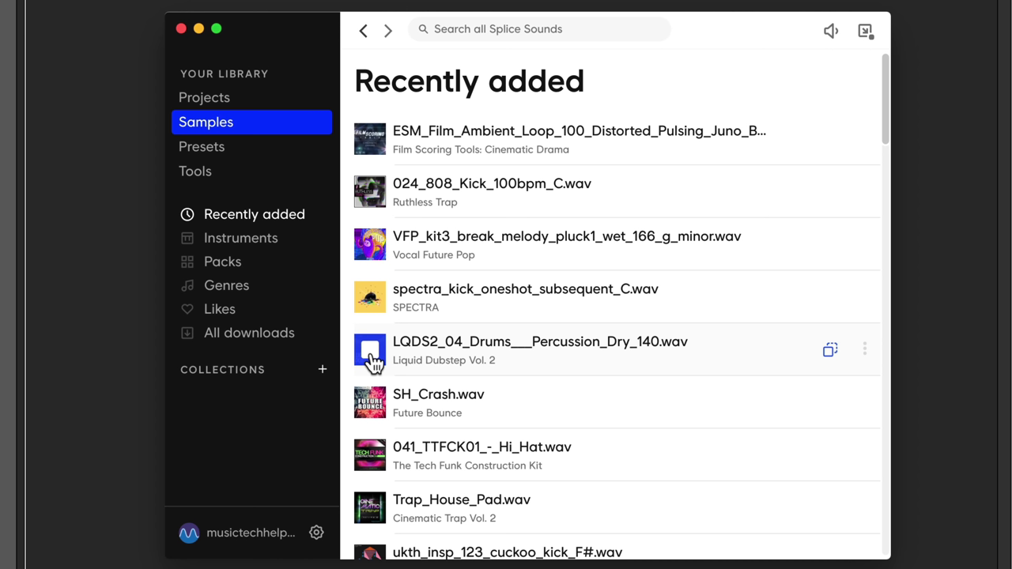
pyautogui.click(373, 358)
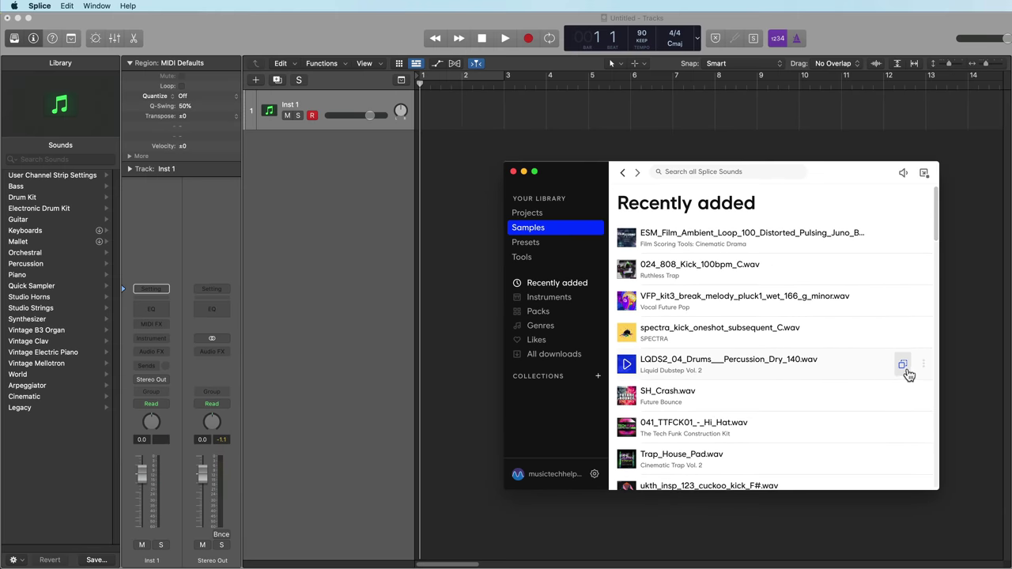
pyautogui.moveTo(822, 352); pyautogui.dragTo(550, 314)
pyautogui.moveTo(735, 342); pyautogui.dragTo(366, 158)
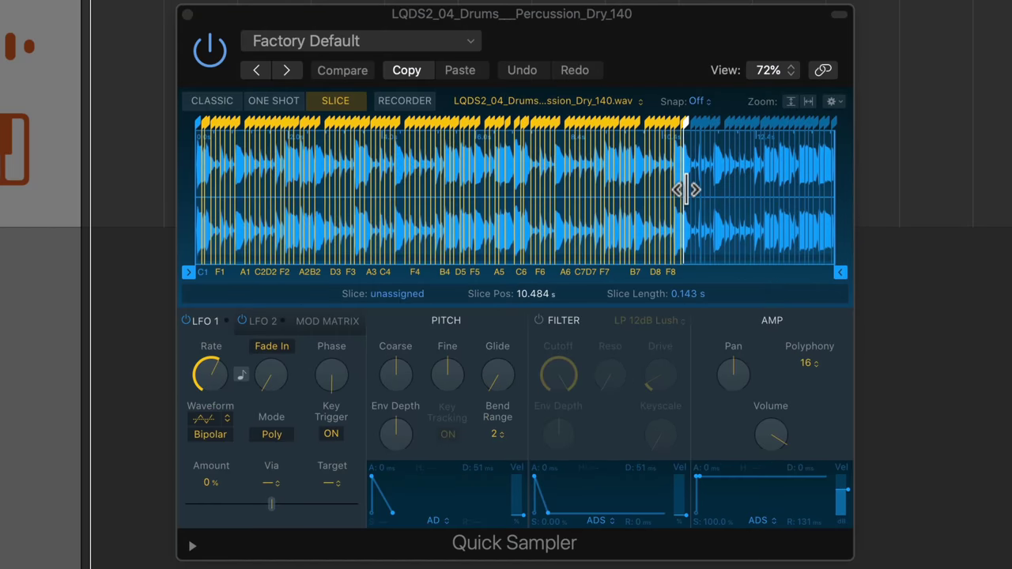
# - View the drum sample in One Shot and Classic modes and return to Slice mode
pyautogui.click(269, 101)
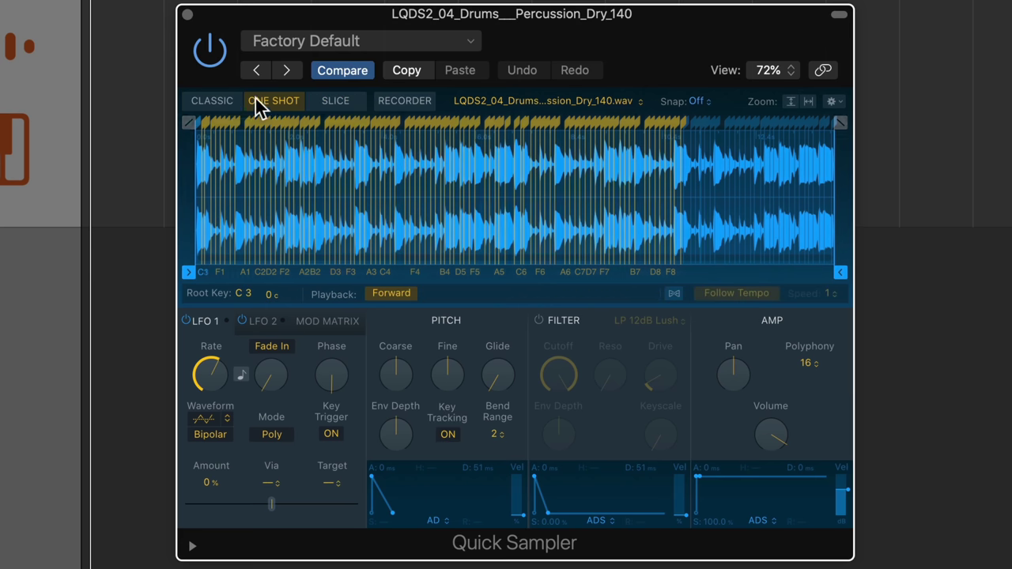
pyautogui.click(230, 101)
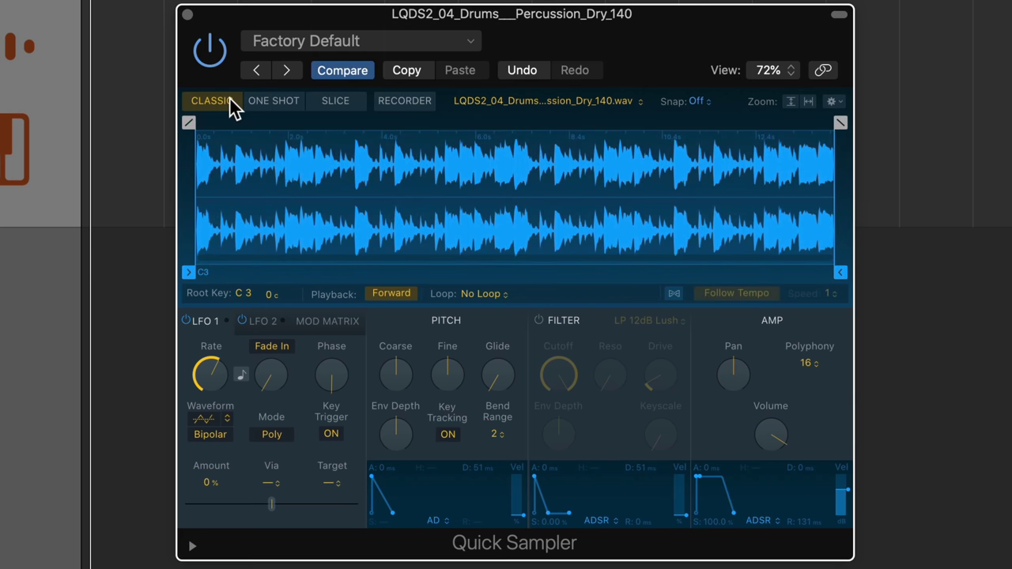
pyautogui.click(270, 101)
pyautogui.click(320, 103)
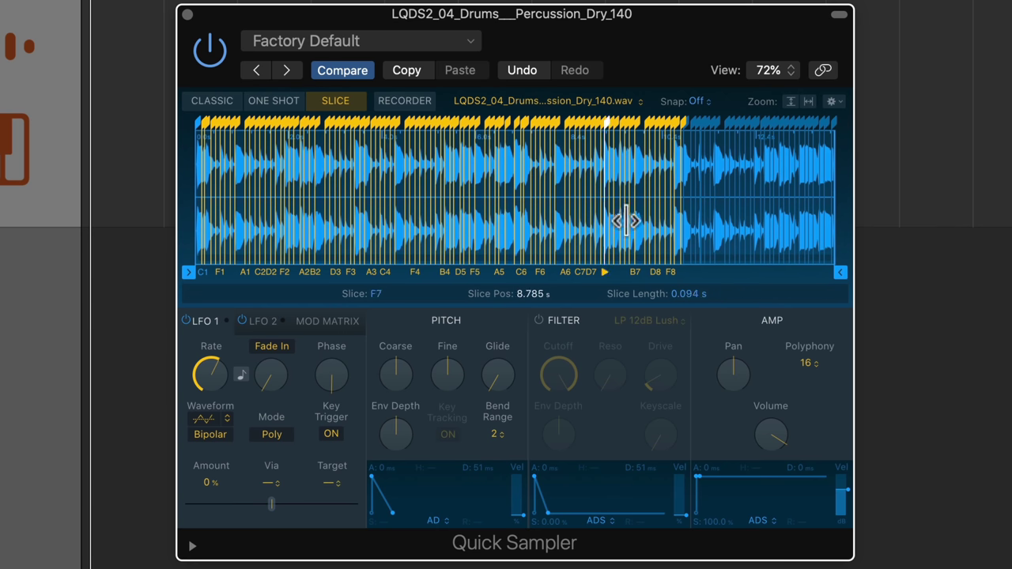
# - Shorten the sliced drum sample by setting its sample end to 2.767 s
pyautogui.moveTo(836, 272); pyautogui.dragTo(403, 295)
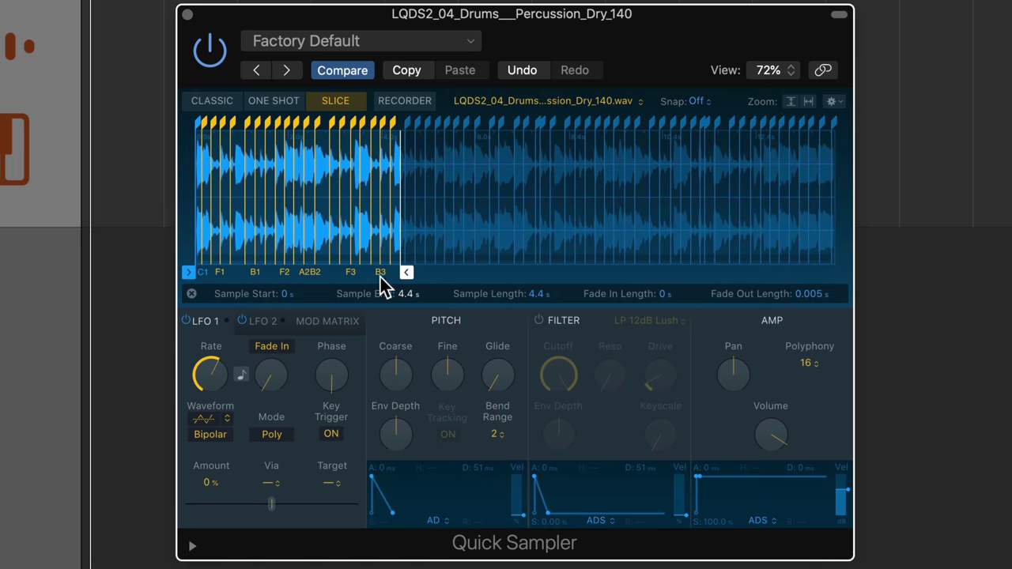
pyautogui.scroll(5, 244, 210)
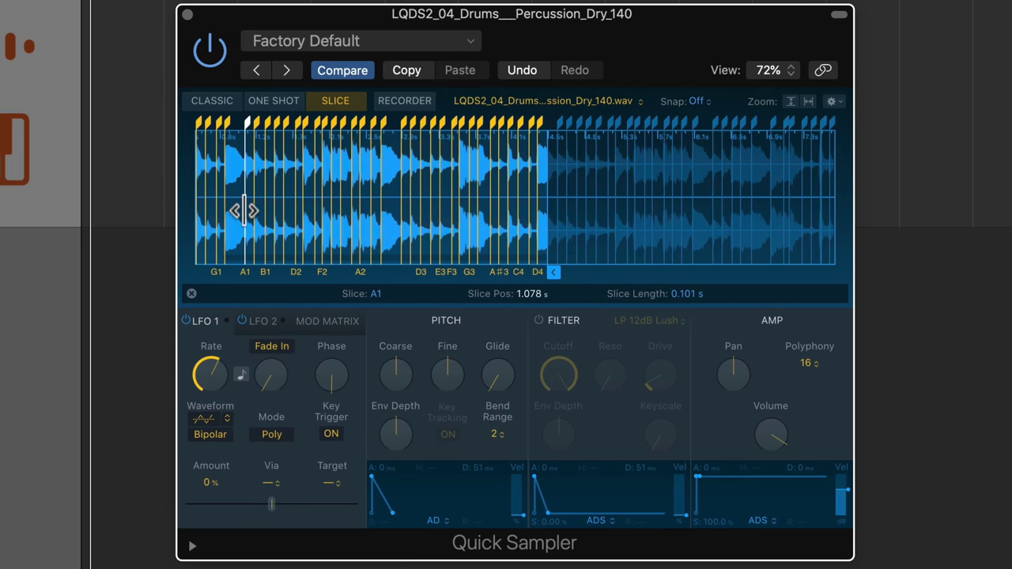
pyautogui.scroll(1, 245, 210)
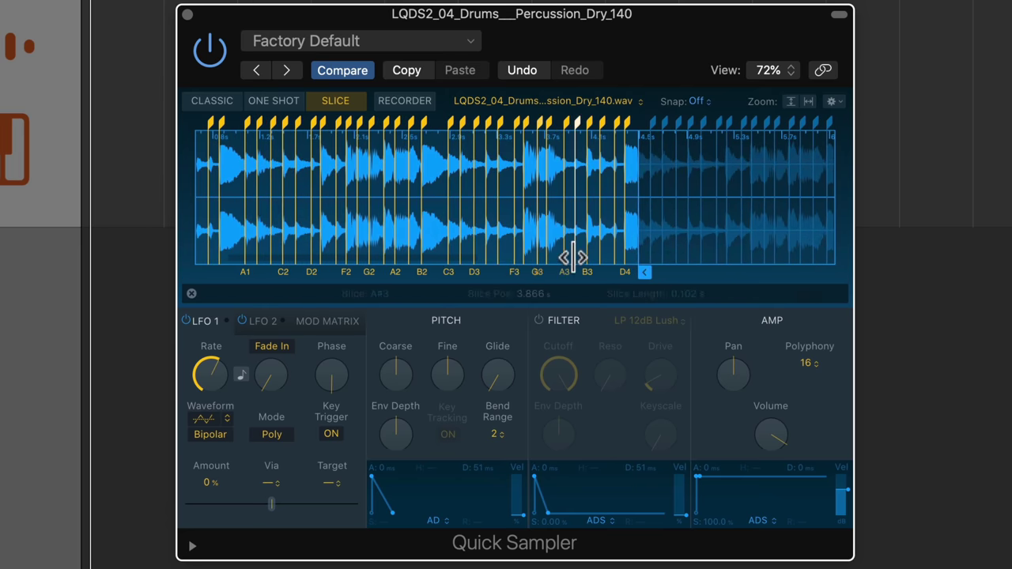
pyautogui.scroll(3, 253, 186)
pyautogui.hscroll(-2, 319, 241)
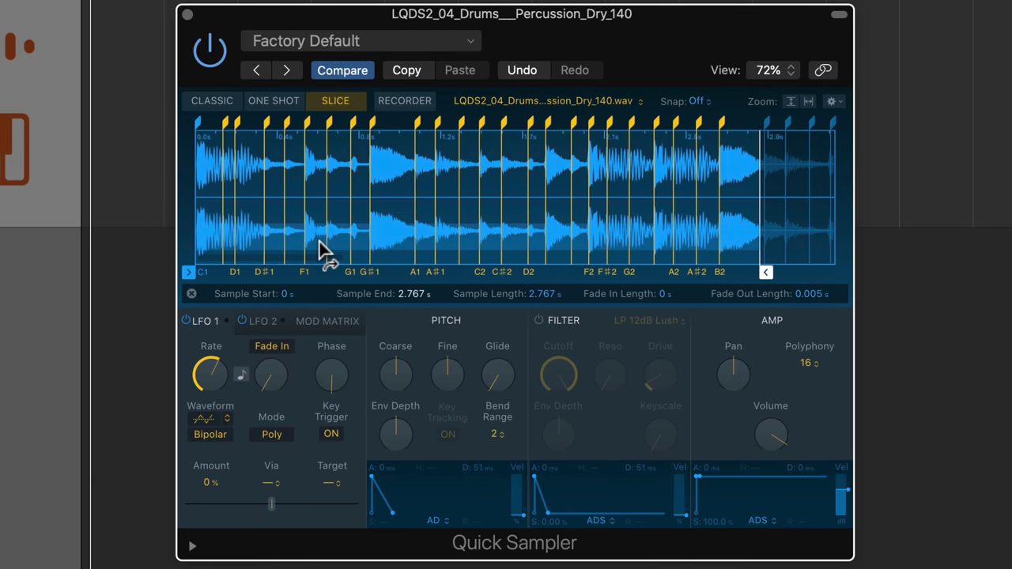
pyautogui.scroll(1, 302, 223)
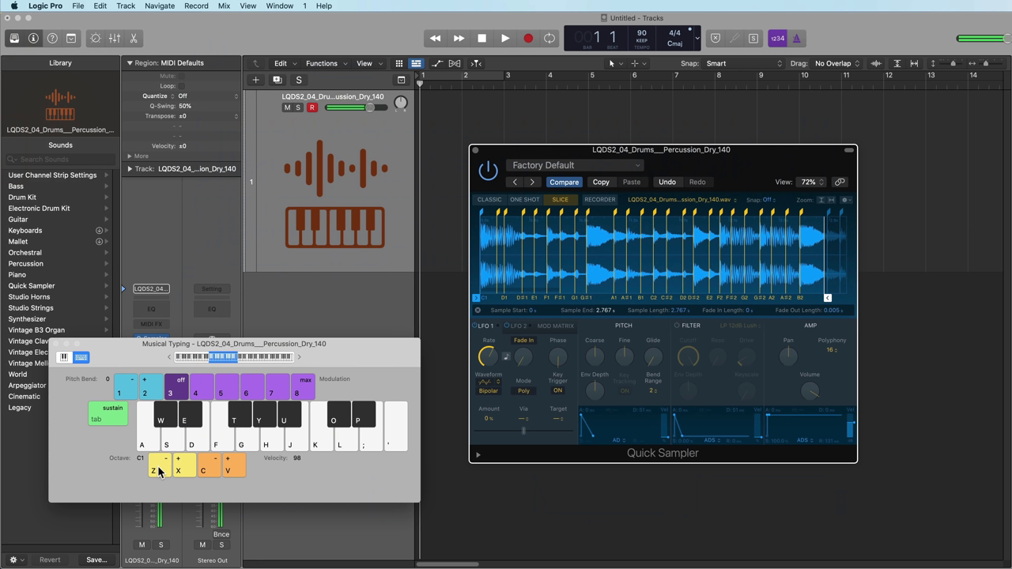
# - Audition the first slices of the drum sample with Musical Typing at octave C1
pyautogui.press('y')
pyautogui.press('y')
pyautogui.press('y')
pyautogui.press('a')
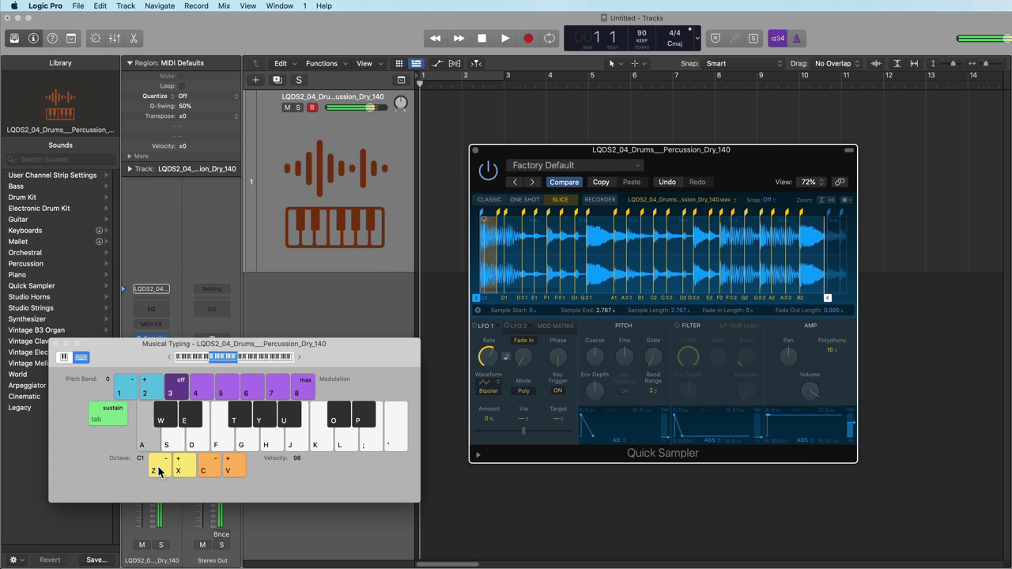
pyautogui.press('y')
pyautogui.press('a')
pyautogui.press('a')
pyautogui.press('y')
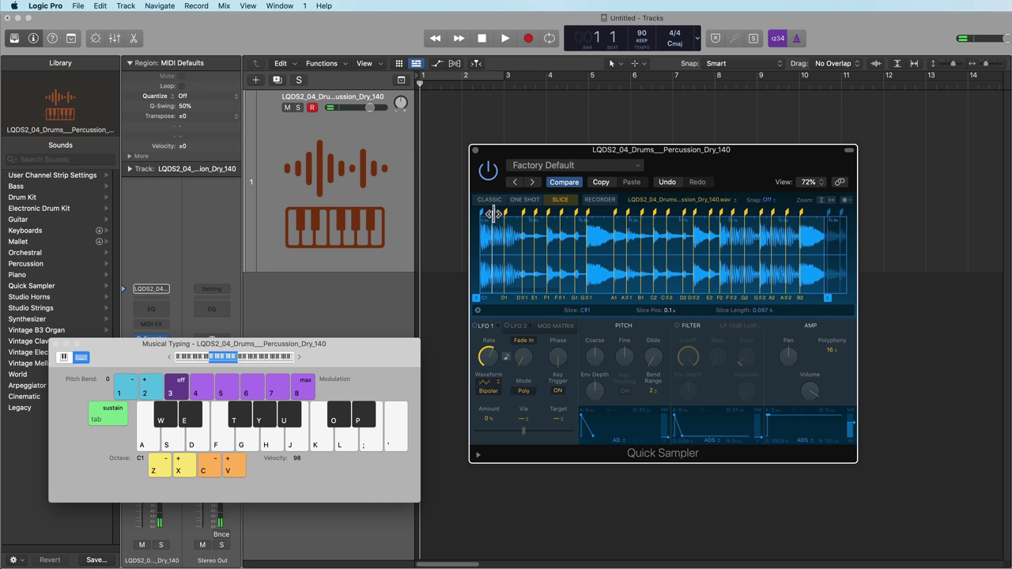
pyautogui.press('a')
pyautogui.press('a')
pyautogui.press('a')
# - Move the C#1 slice marker to 0.13 s, audition the result and close Musical Typing
pyautogui.moveTo(493, 214); pyautogui.dragTo(496, 213)
pyautogui.press('y')
pyautogui.press('y')
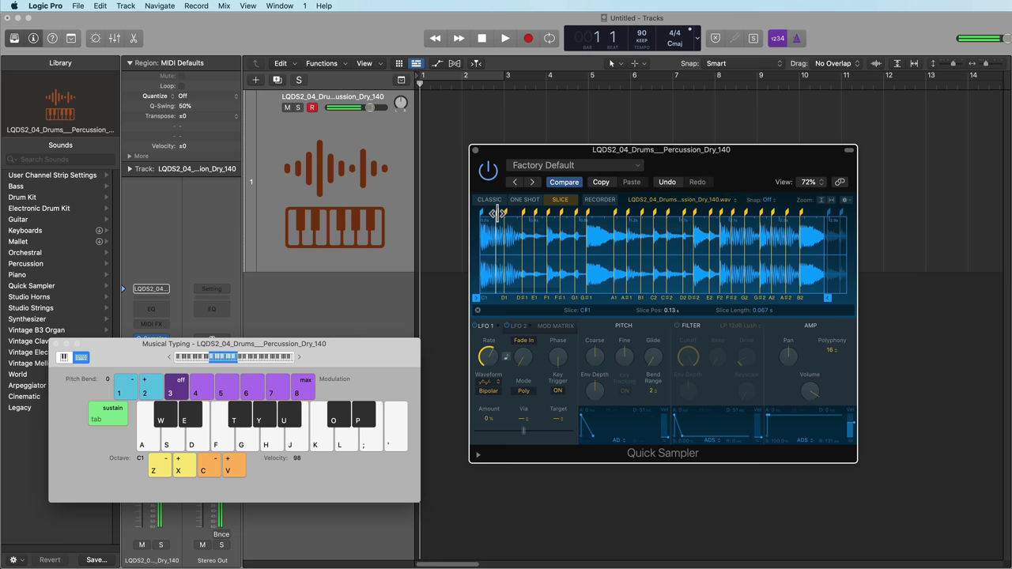
pyautogui.click(54, 344)
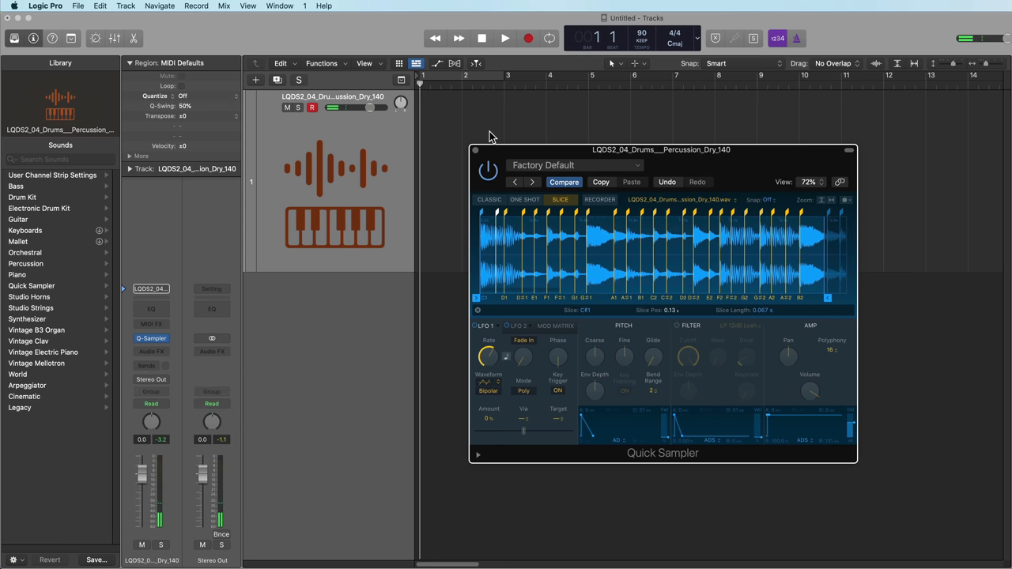
# - Close Quick Sampler and create a pattern region at the start of the drum sample's track
pyautogui.click(475, 153)
pyautogui.rightClick(444, 131)
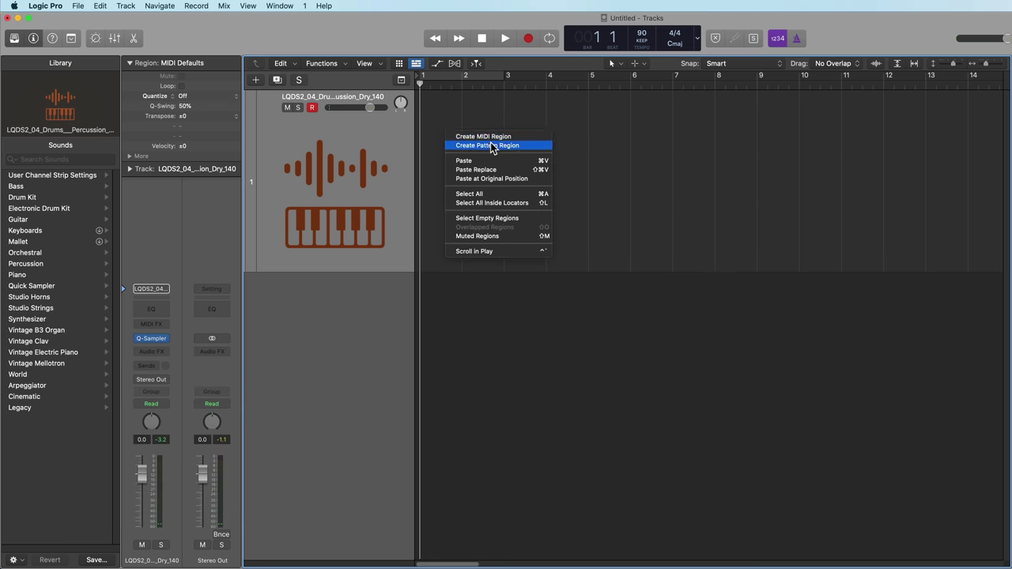
pyautogui.click(490, 142)
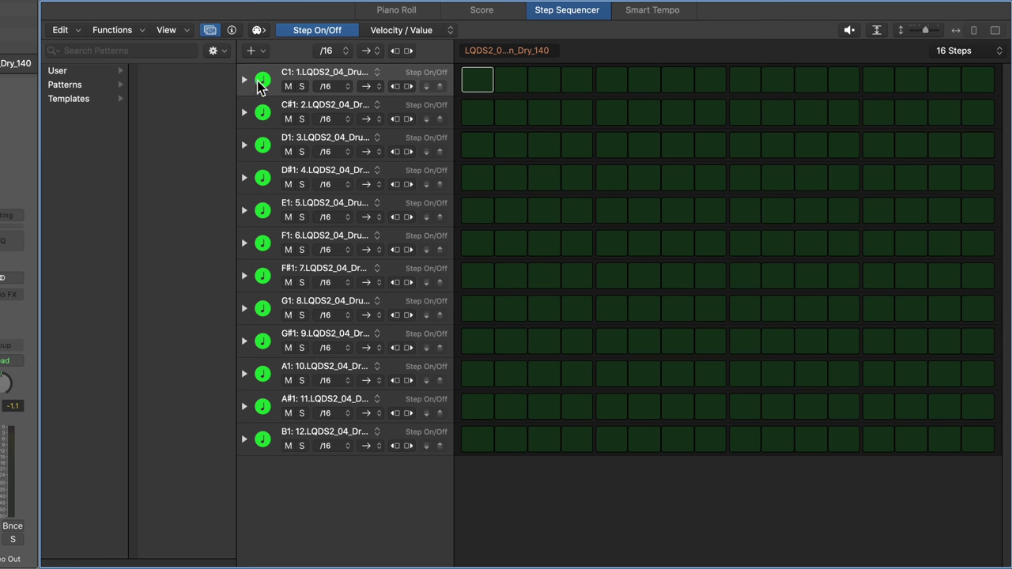
# - Audition the C1, C#1, D1 and D#1 slices by toggling the first step of each row on and off
pyautogui.click(463, 85)
pyautogui.click(463, 84)
pyautogui.click(465, 113)
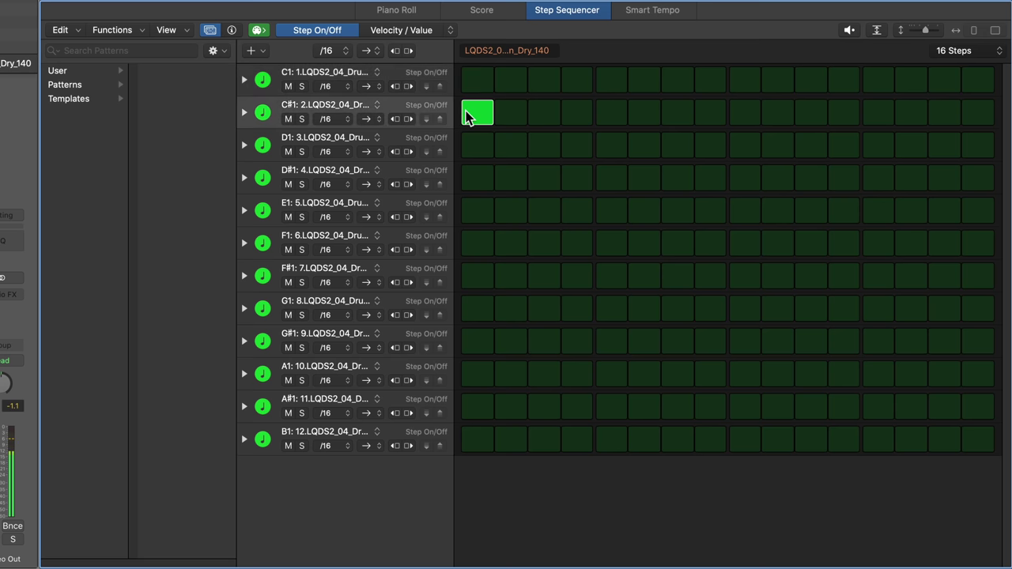
pyautogui.click(467, 116)
pyautogui.click(468, 149)
pyautogui.click(469, 149)
pyautogui.click(471, 181)
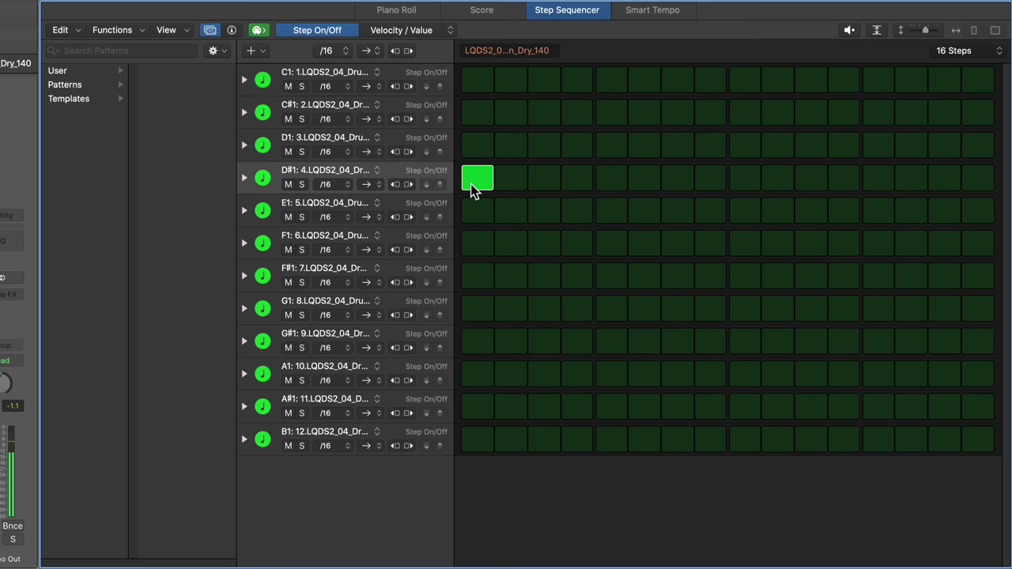
pyautogui.click(471, 180)
# - Audition the D1 slice again and delete its row from the step sequencer
pyautogui.click(475, 147)
pyautogui.click(475, 147)
pyautogui.click(474, 147)
pyautogui.click(487, 149)
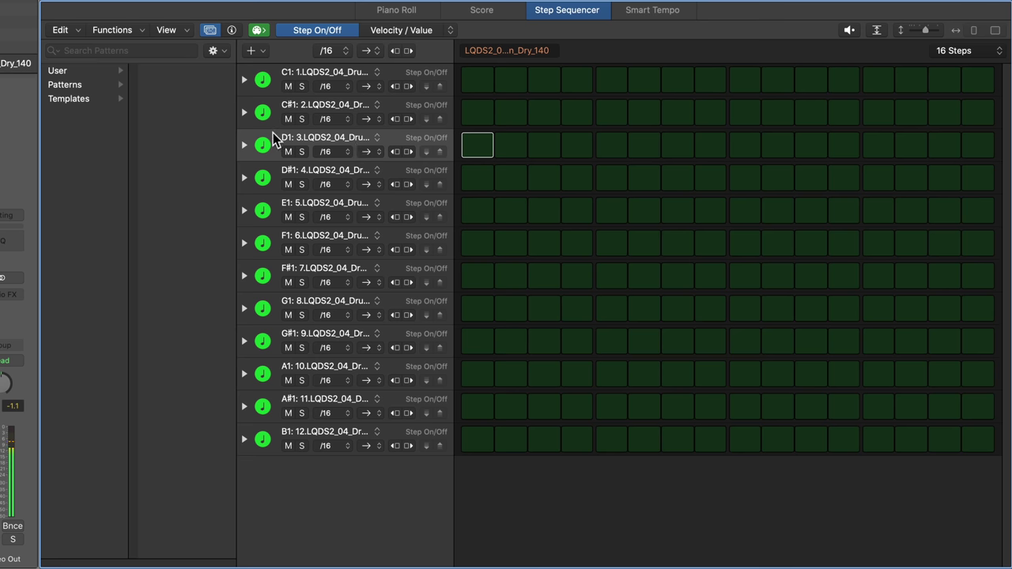
pyautogui.press('Delete')
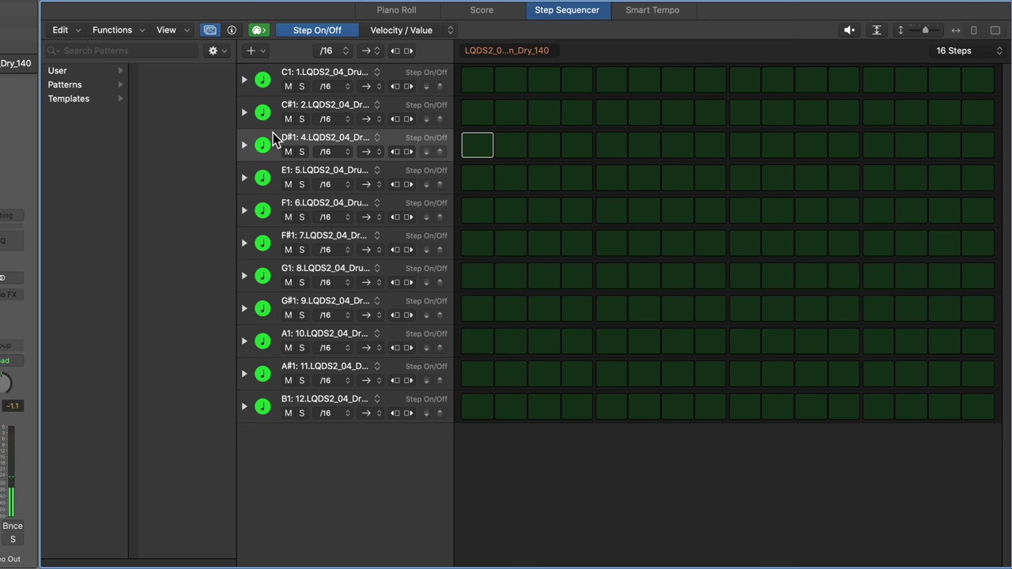
# - Audition the D#1, E1, F1 and F#1 slices by toggling the first step of their rows
pyautogui.click(471, 150)
pyautogui.click(472, 150)
pyautogui.click(475, 185)
pyautogui.click(475, 185)
pyautogui.click(475, 216)
pyautogui.click(475, 217)
pyautogui.click(476, 246)
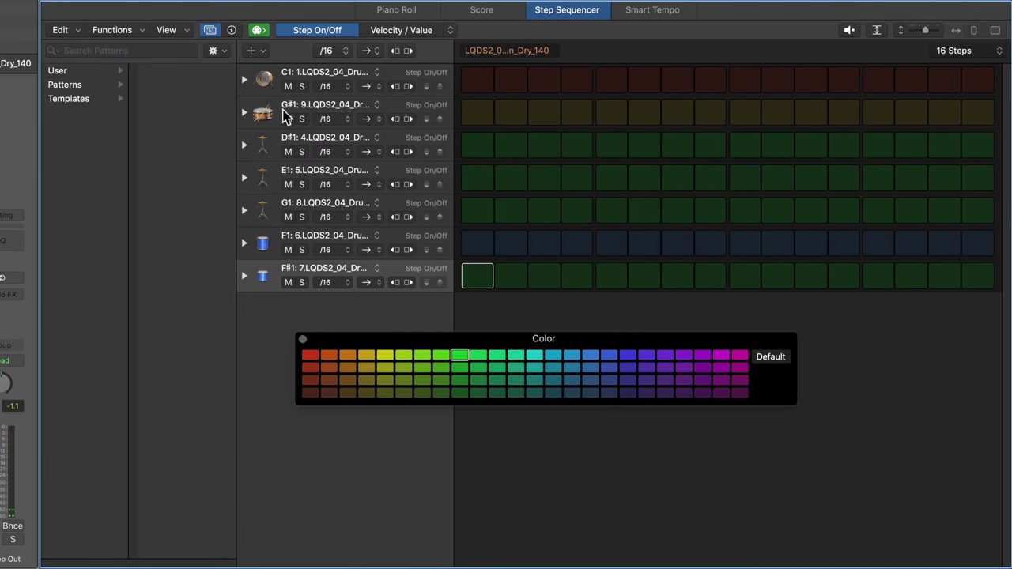
# - Color the F#1 row indigo in the step sequencer and close the color palette
pyautogui.click(628, 357)
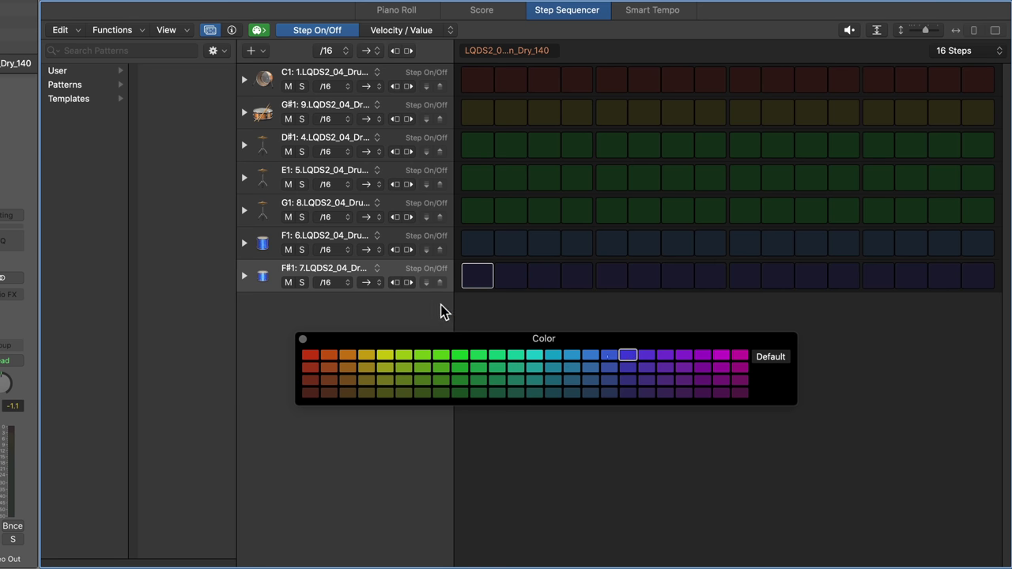
pyautogui.click(303, 339)
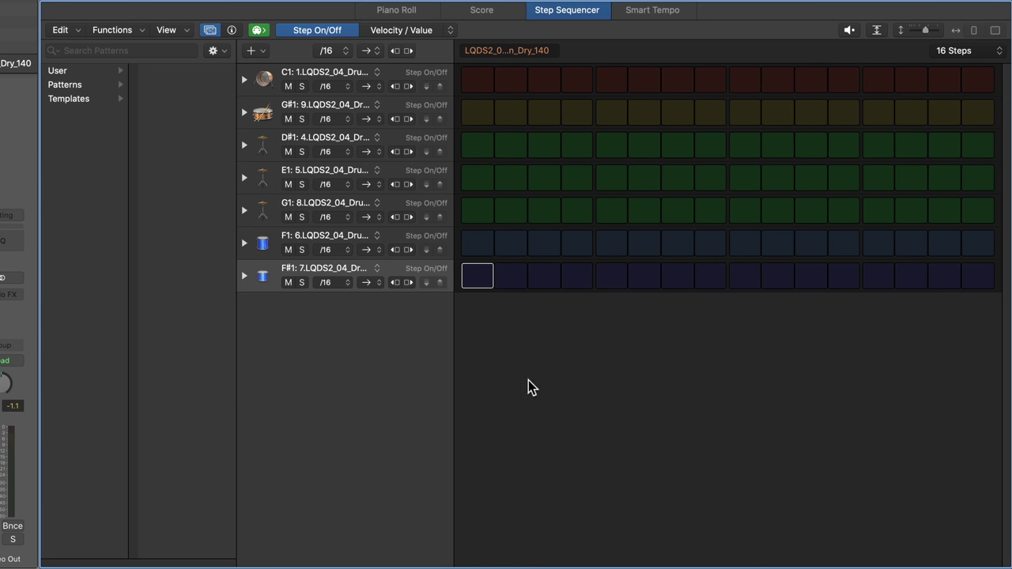
pyautogui.press('super+Down')
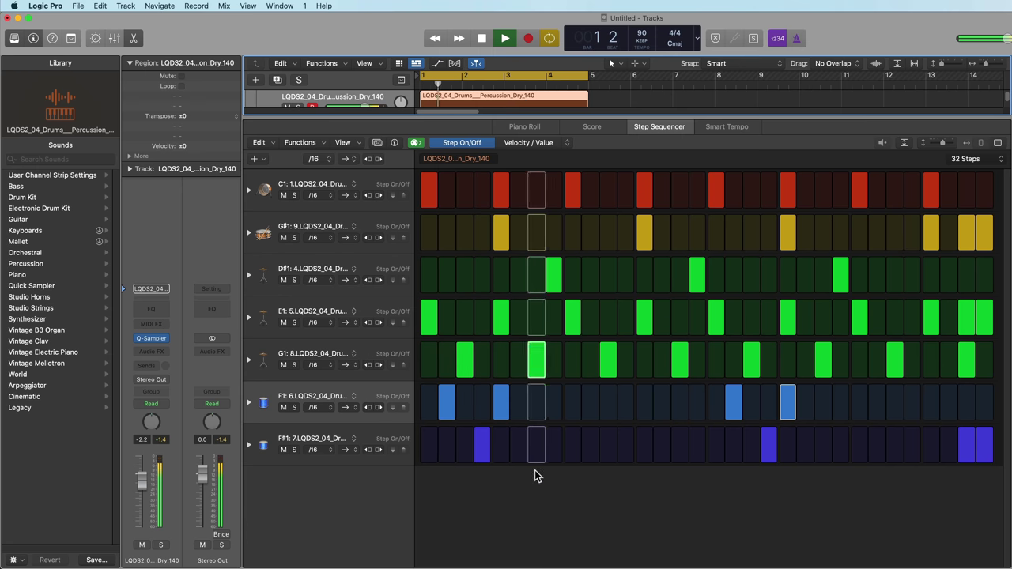
# - Insert a ChromaVerb reverb as the drum track's first audio effect
pyautogui.click(158, 351)
pyautogui.moveTo(182, 524)
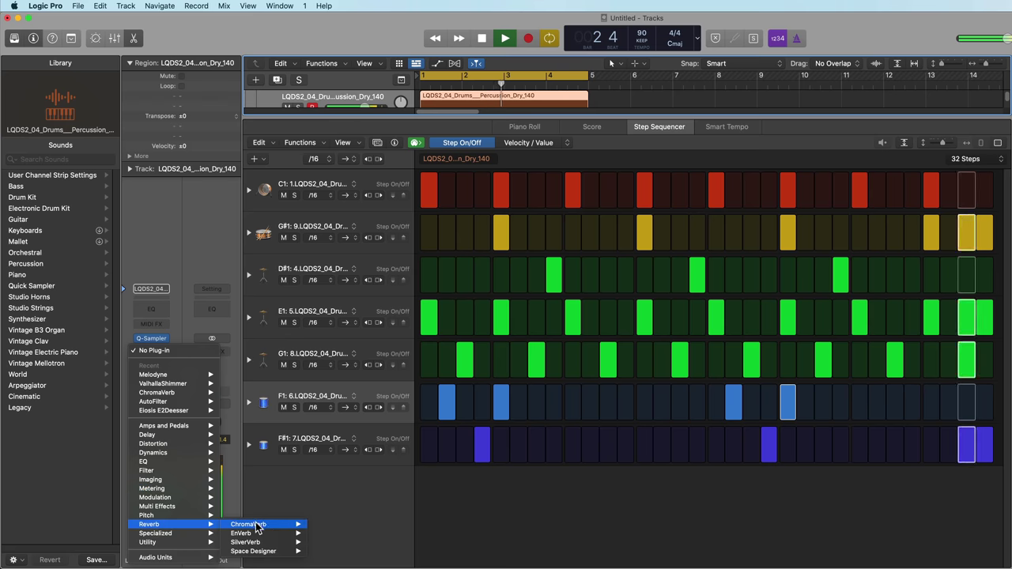
pyautogui.click(327, 524)
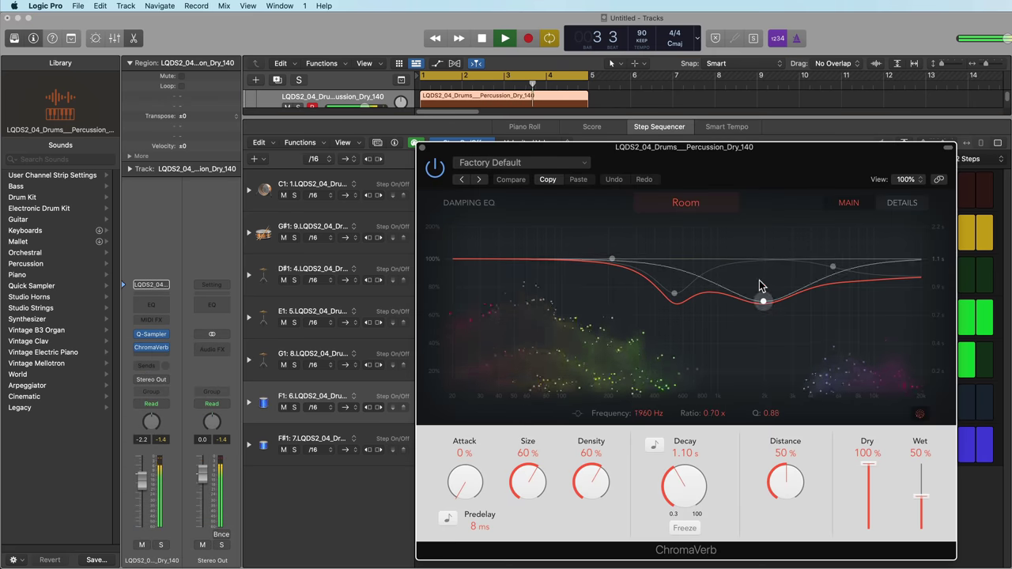
# - Set ChromaVerb's wet level to 18% and its lowest damping EQ point to 95 Hz with a 0.74x ratio, and close it
pyautogui.moveTo(921, 496); pyautogui.dragTo(922, 520)
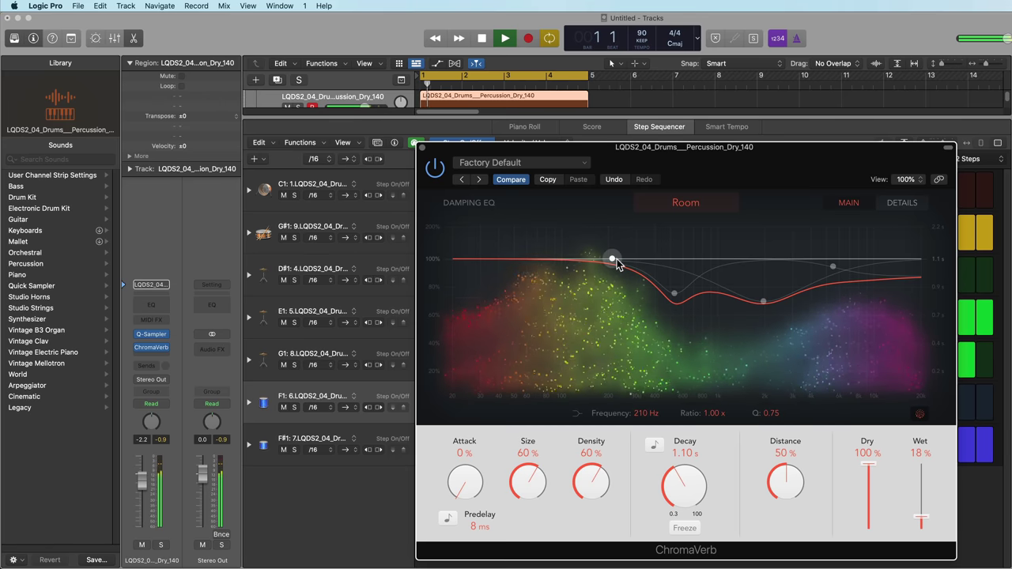
pyautogui.moveTo(612, 260); pyautogui.dragTo(558, 293)
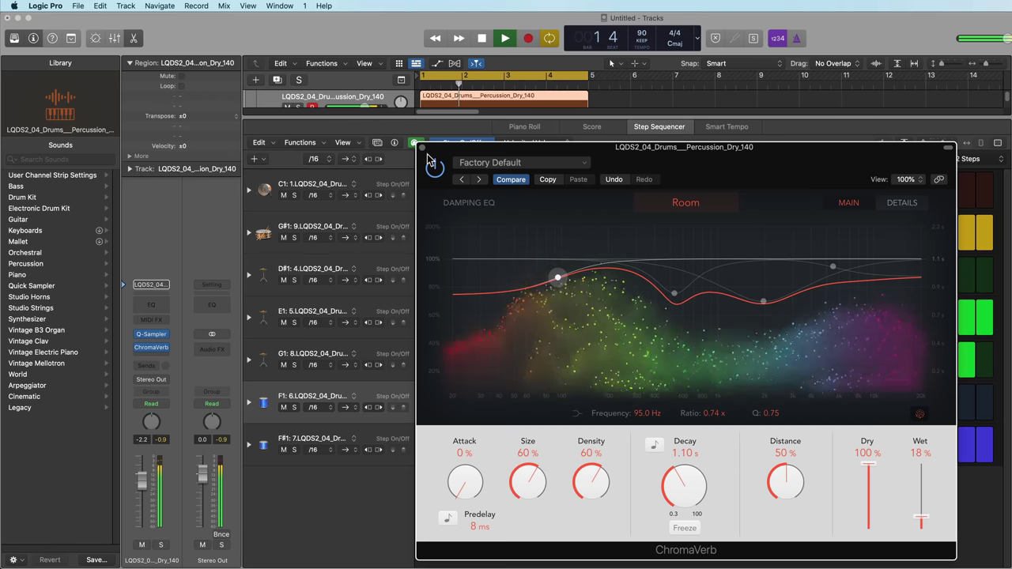
pyautogui.press('super+w')
pyautogui.click(631, 502)
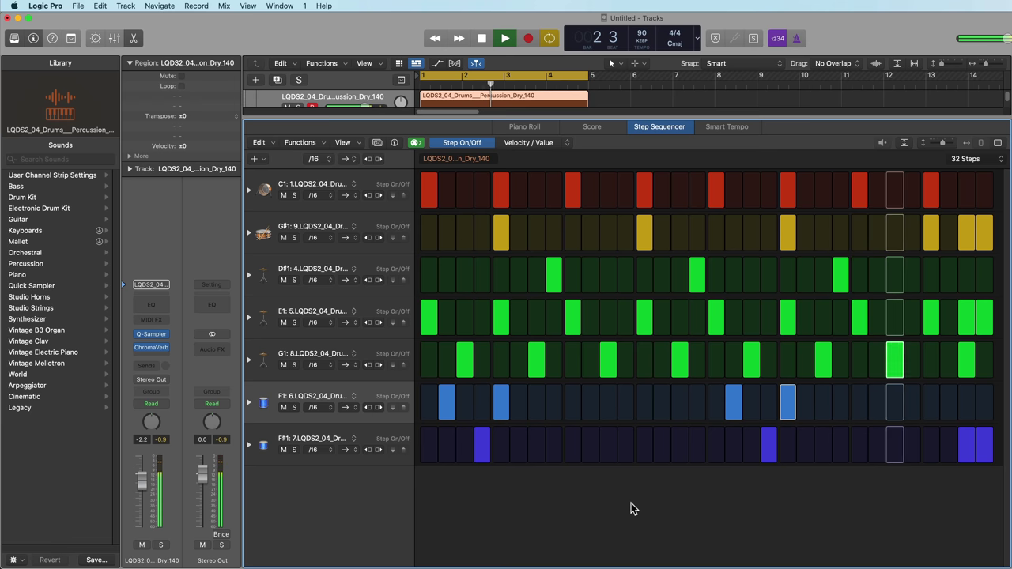
# - Load spectra_kick_oneshot_subsequent_C.wav from Splice onto a new Quick Sampler track and give it a fade-out of 0.077 s
pyautogui.press('space')
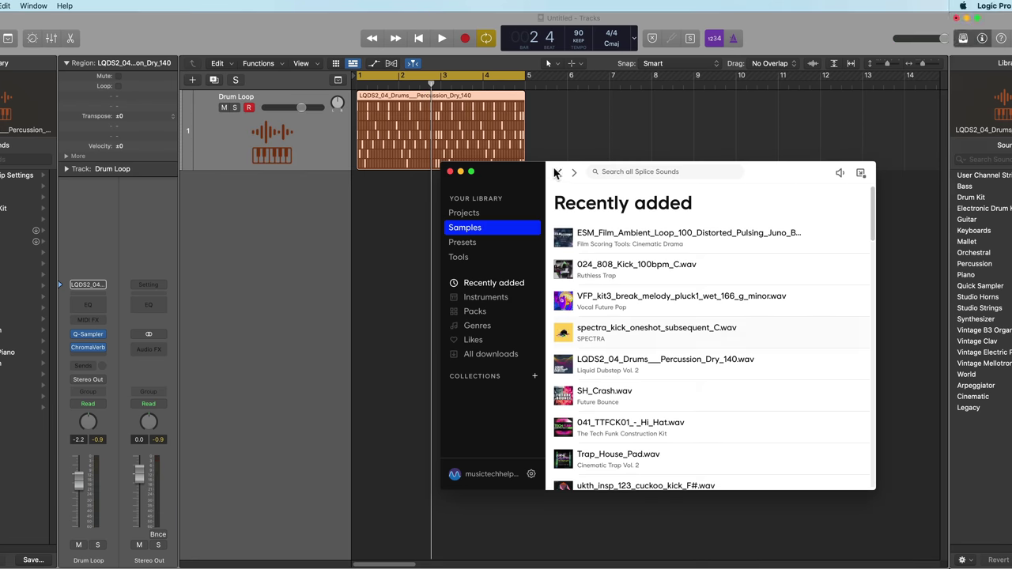
pyautogui.moveTo(554, 169); pyautogui.dragTo(640, 211)
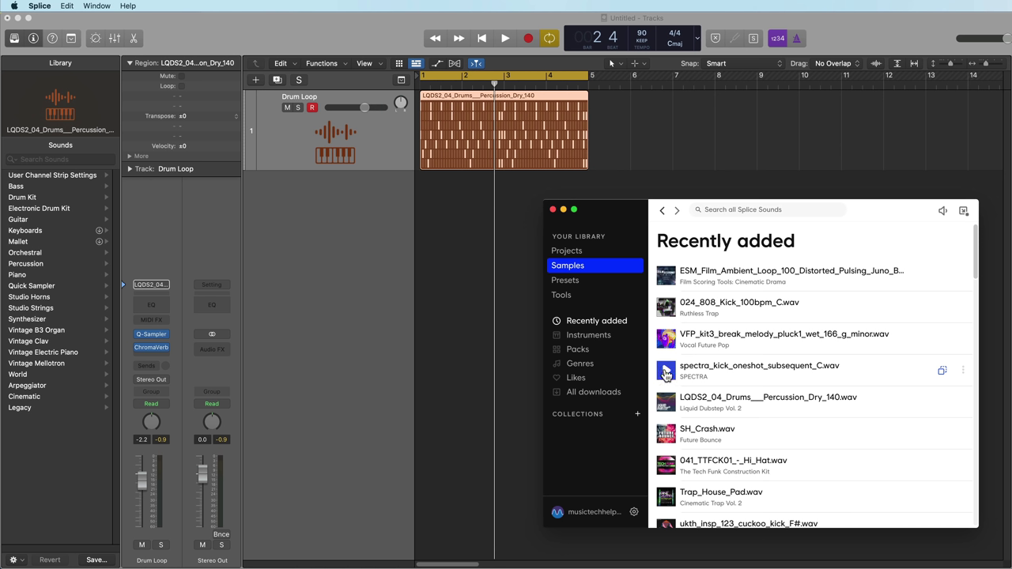
pyautogui.moveTo(940, 377); pyautogui.dragTo(332, 199)
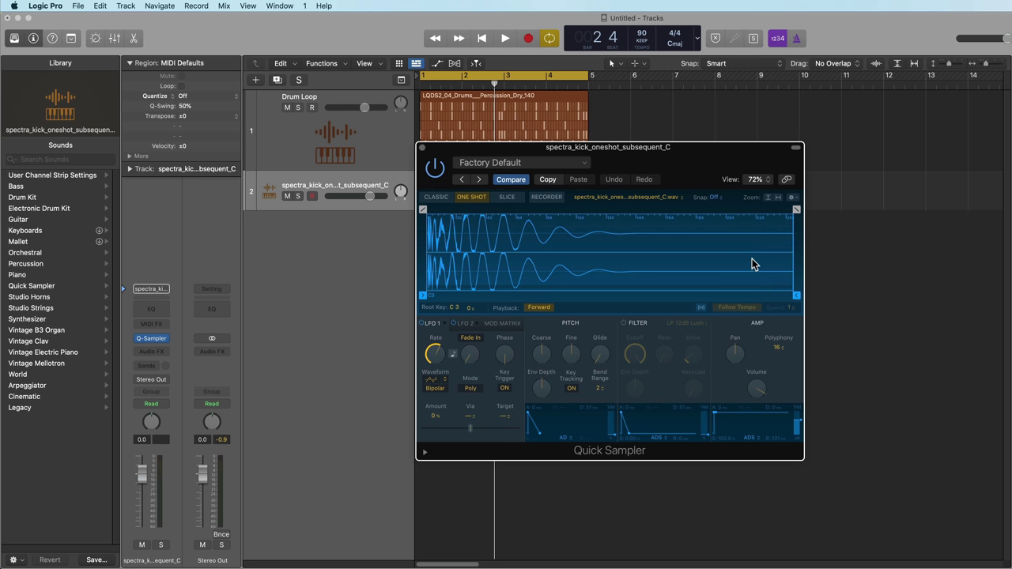
pyautogui.moveTo(796, 210); pyautogui.dragTo(678, 220)
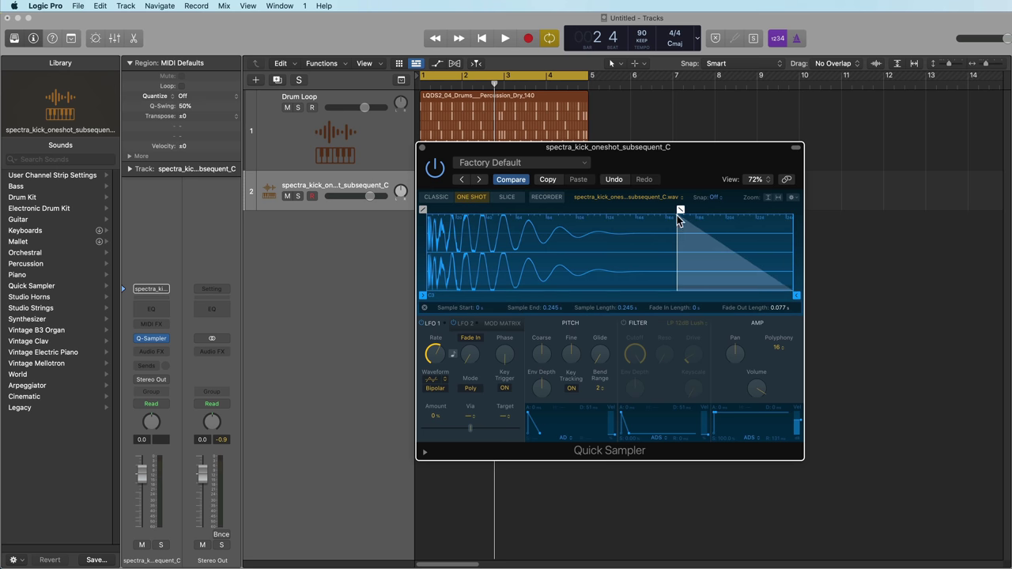
pyautogui.click(423, 148)
# - Create a pattern region on the kick track and turn on steps 1, 5, 9 and 13 of the Root Key row
pyautogui.rightClick(442, 192)
pyautogui.click(482, 203)
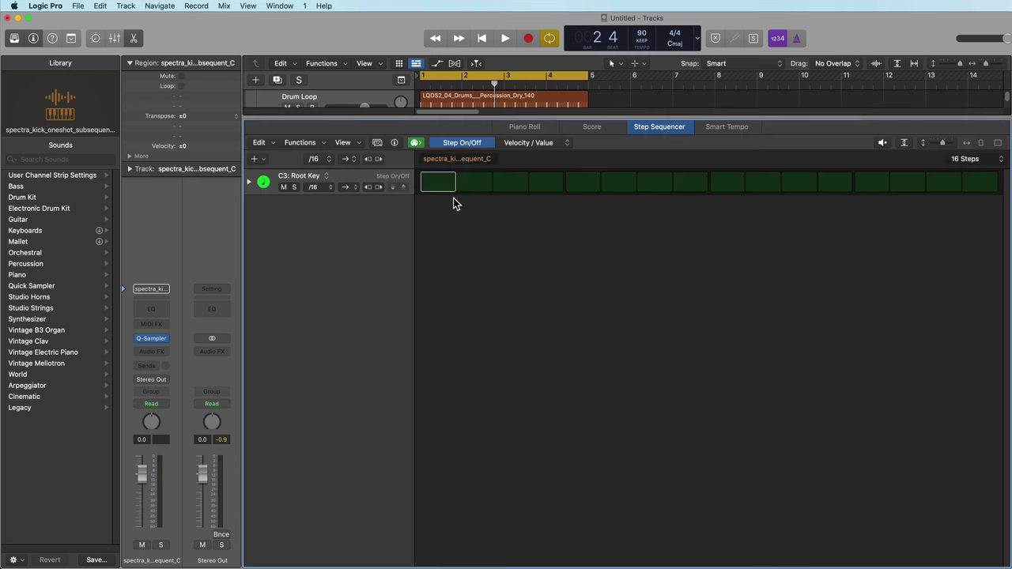
pyautogui.click(582, 183)
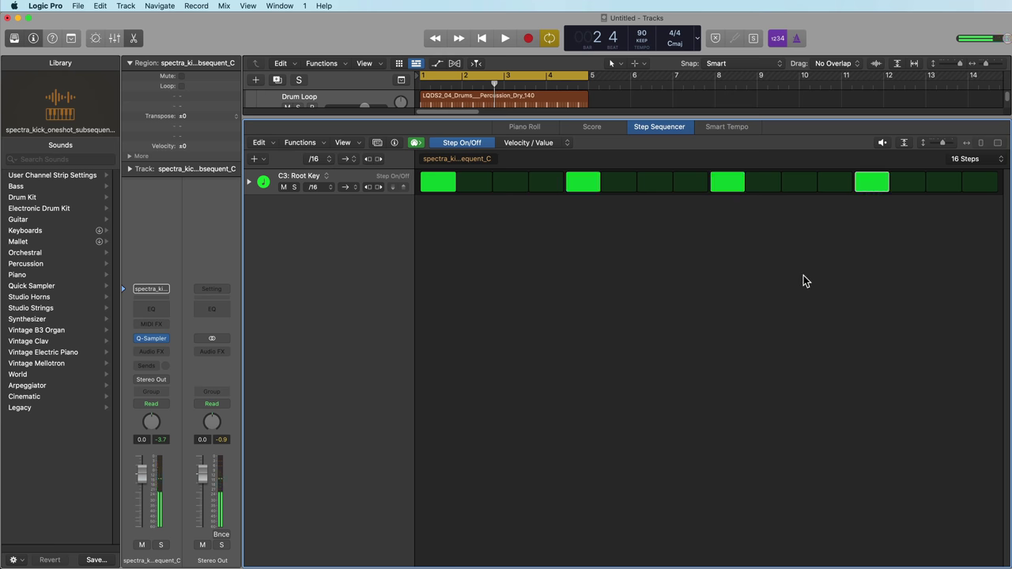
pyautogui.press('p')
pyautogui.press('p')
# - Rename the kick track as Kick +, with its volume at -4.4 dB and record enable off
pyautogui.doubleClick(362, 187)
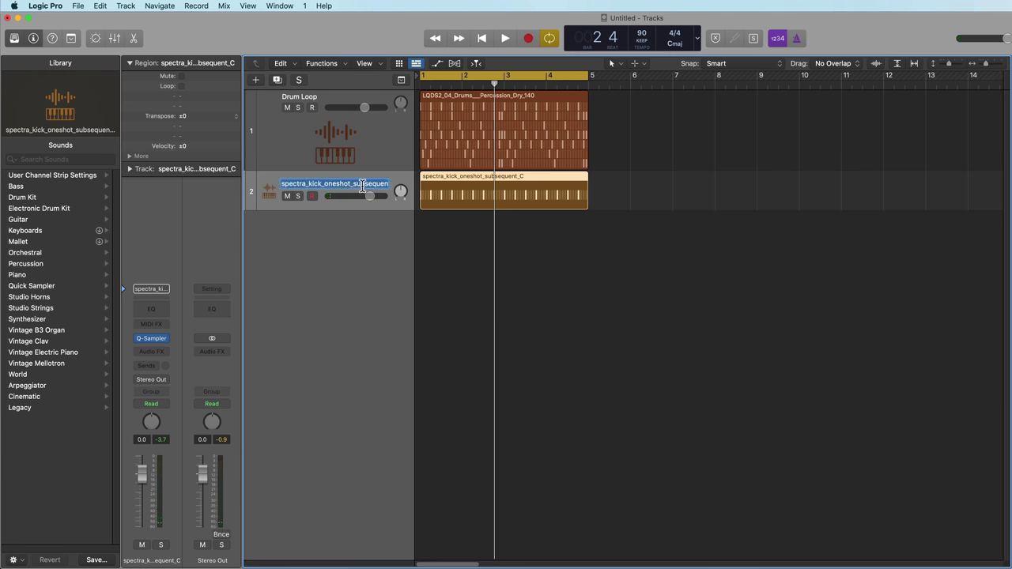
pyautogui.write('Kick +')
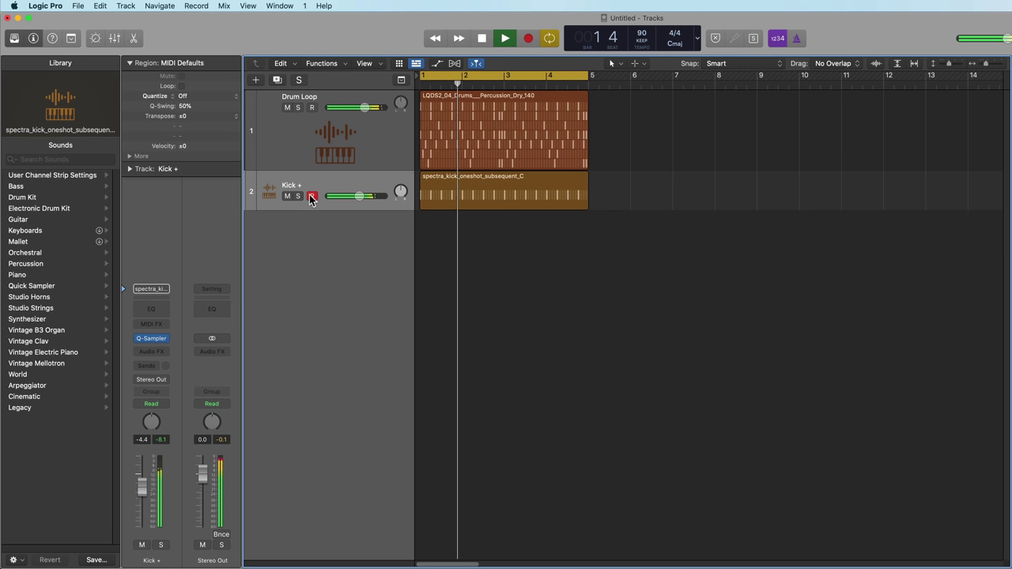
pyautogui.click(311, 196)
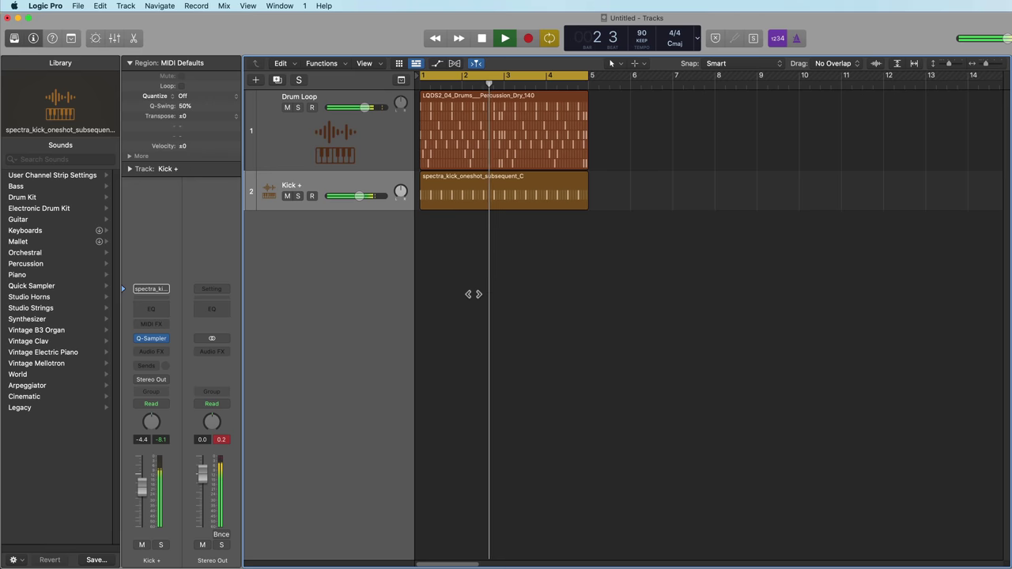
# - Rename the Drum Loop track as Drum Topper and stop playback
pyautogui.click(305, 95)
pyautogui.doubleClick(305, 95)
pyautogui.write('Drum Topper')
pyautogui.press('Return')
pyautogui.click(445, 316)
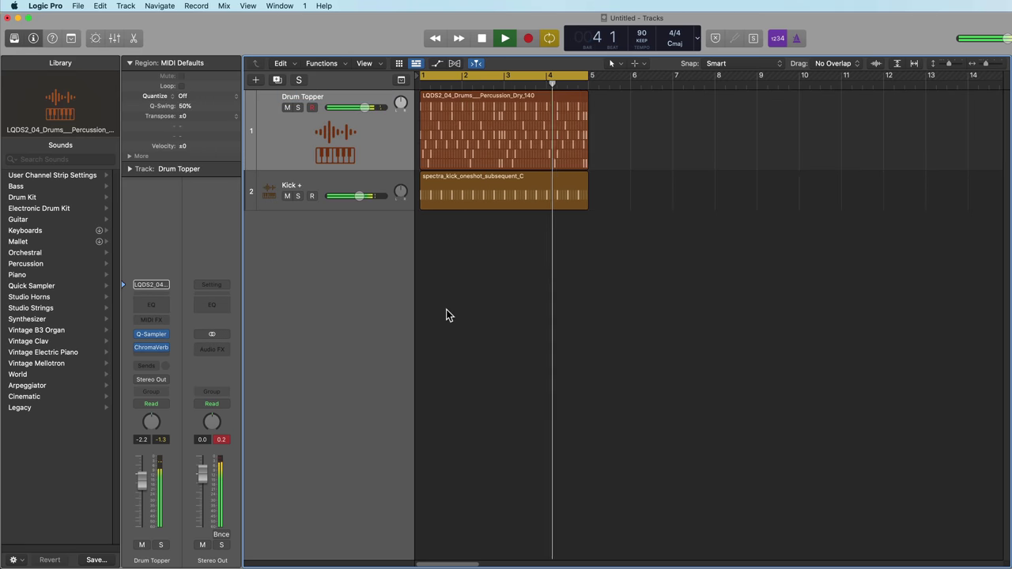
pyautogui.press('space')
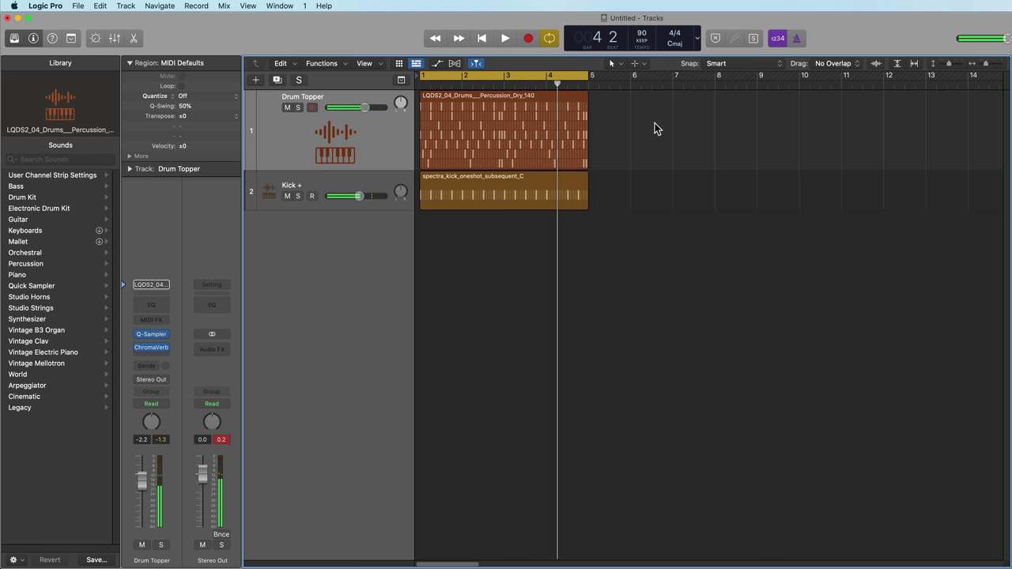
# - Repeat the drum and kick pattern regions twice so they fill the arrangement up to bar 13
pyautogui.moveTo(645, 140); pyautogui.dragTo(577, 186)
pyautogui.press('super+r')
pyautogui.press('super+r')
pyautogui.click(601, 267)
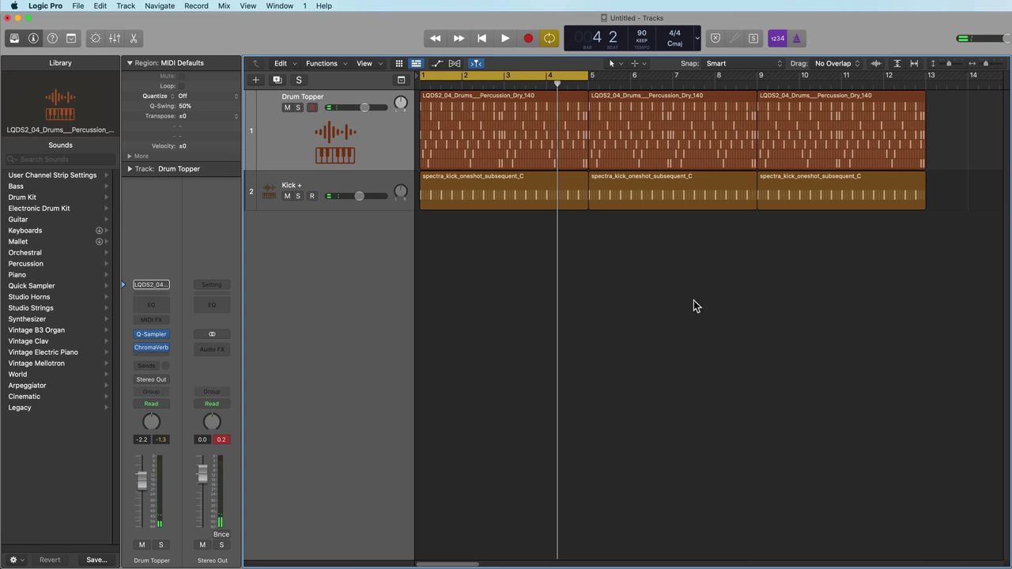
# - Set the cycle range to span all the regions on both tracks
pyautogui.press('super+a')
pyautogui.press('u')
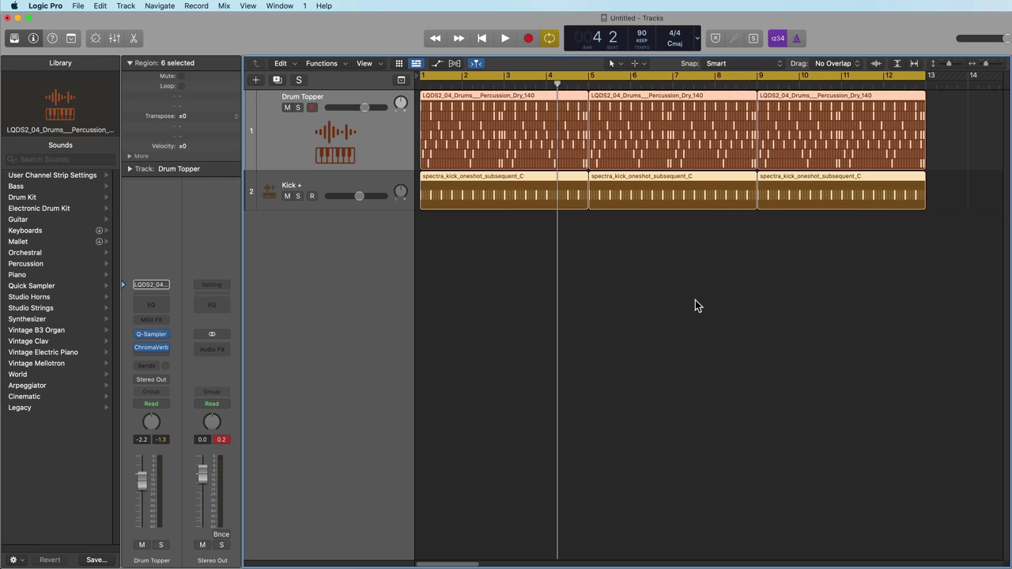
pyautogui.click(695, 300)
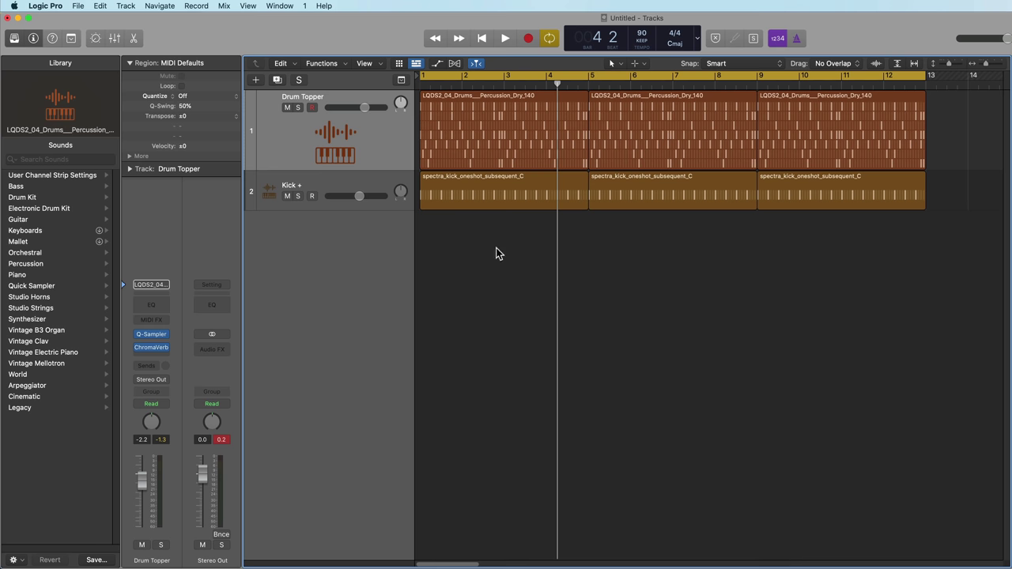
# - Load VFP_kit3_break_melody_pluck1_wet_166_g_minor.wav from Splice into Quick Sampler on a new track below Kick +
pyautogui.click(389, 209)
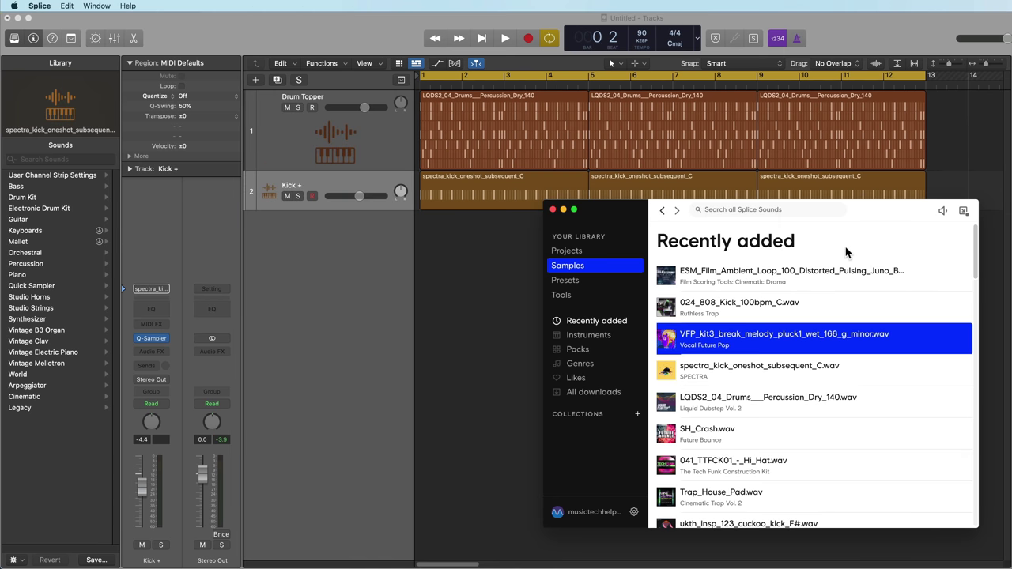
pyautogui.moveTo(679, 338)
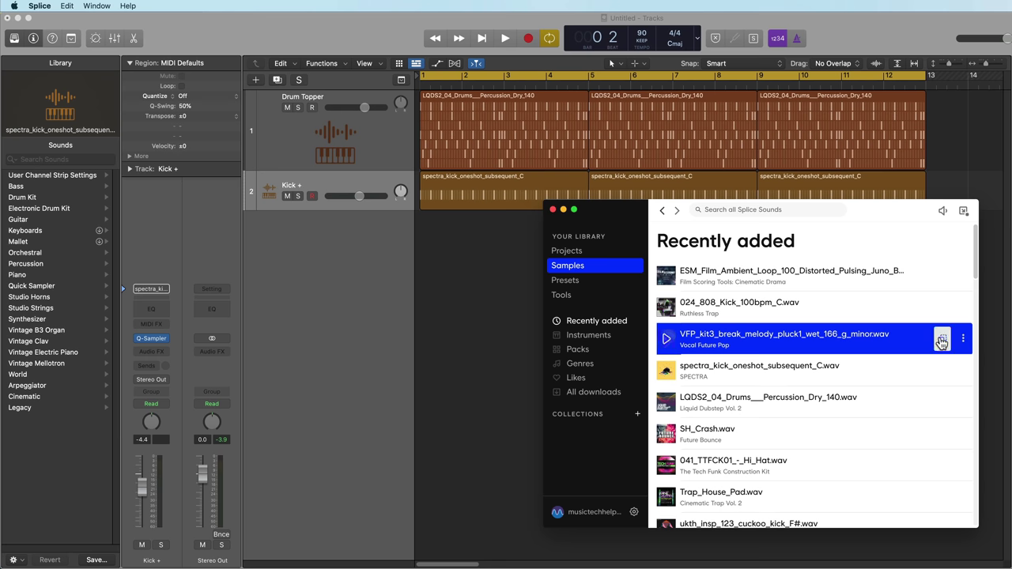
pyautogui.moveTo(941, 341); pyautogui.dragTo(364, 240)
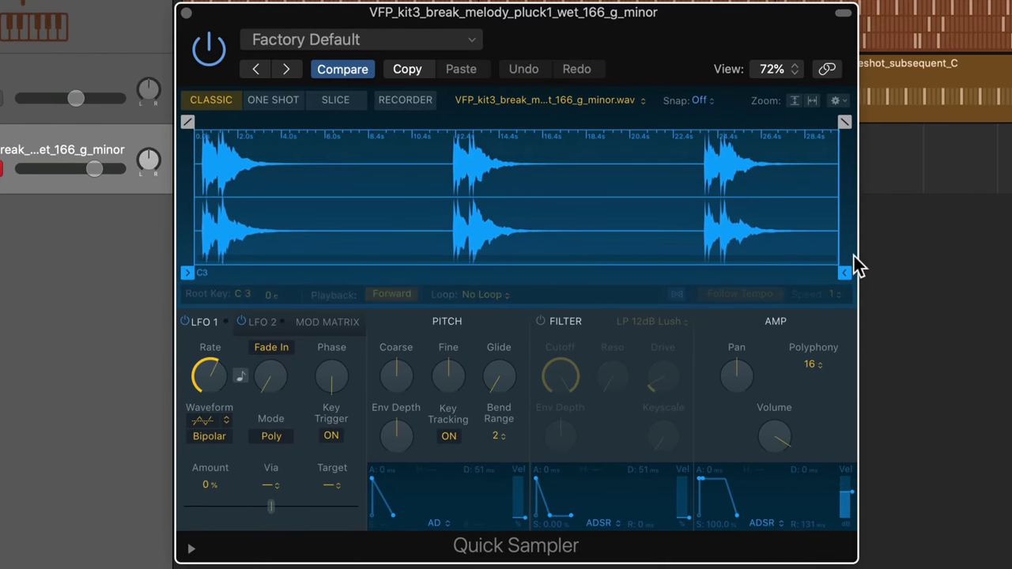
# - Trim the sample's end so only the first pluck phrase remains, and switch Quick Sampler to Slice mode
pyautogui.moveTo(832, 276); pyautogui.dragTo(257, 277)
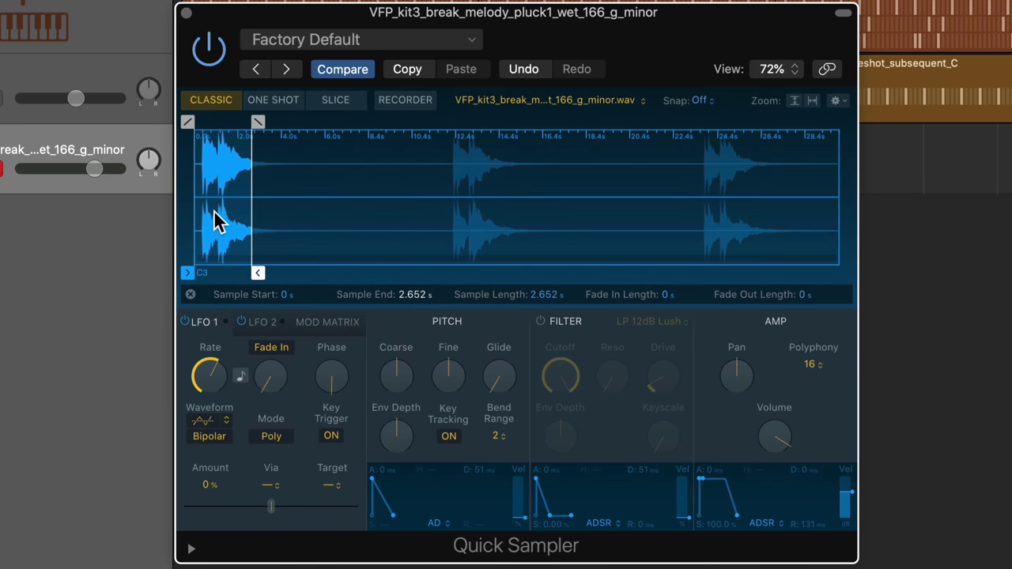
pyautogui.scroll(10, 215, 212)
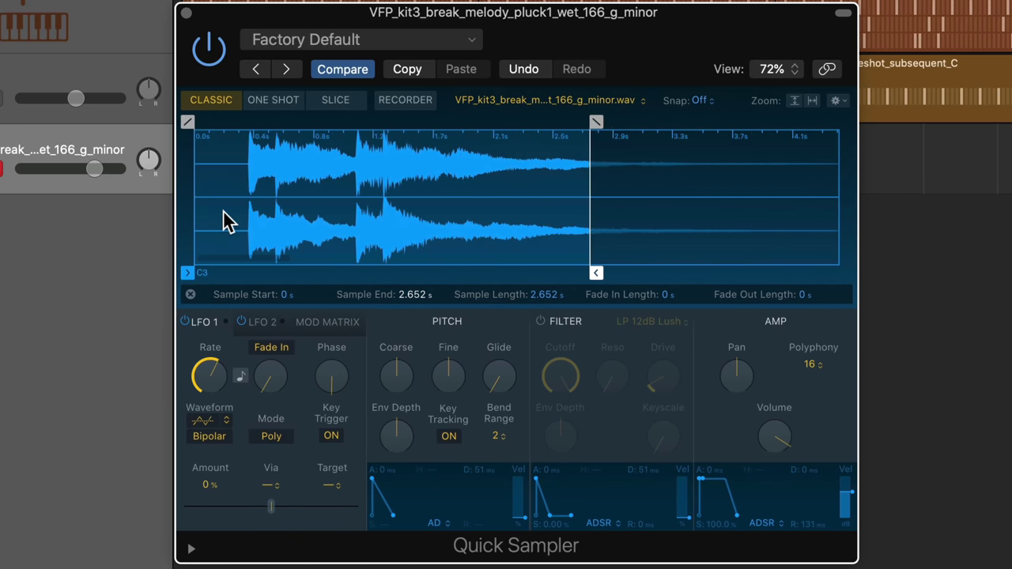
pyautogui.moveTo(596, 273); pyautogui.dragTo(464, 273)
pyautogui.click(338, 103)
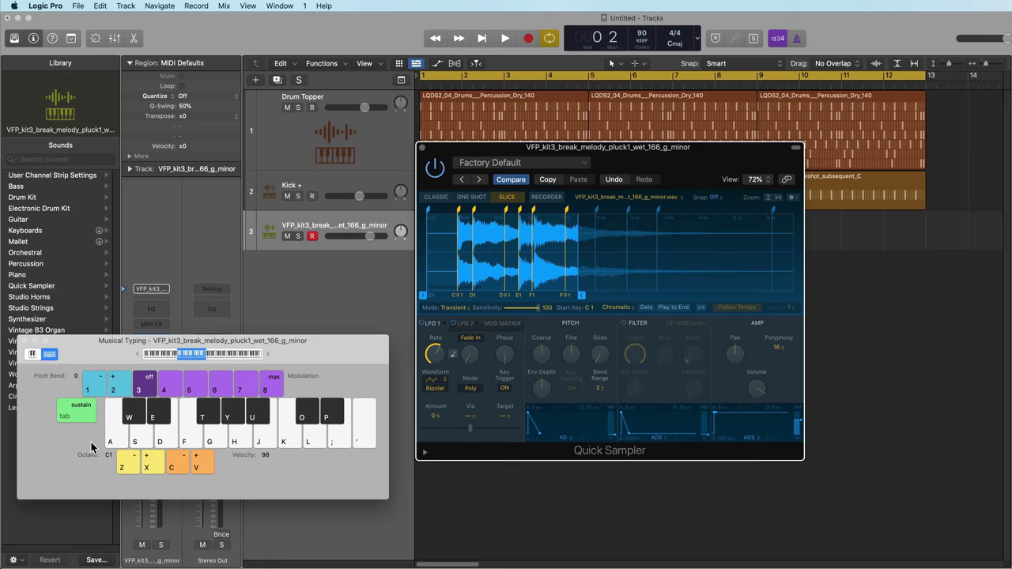
# - Audition the C1 to D#1 slices with Musical Typing and move the D#1 slice marker to 0.718 s
pyautogui.press('a')
pyautogui.press('w')
pyautogui.press('s')
pyautogui.press('s')
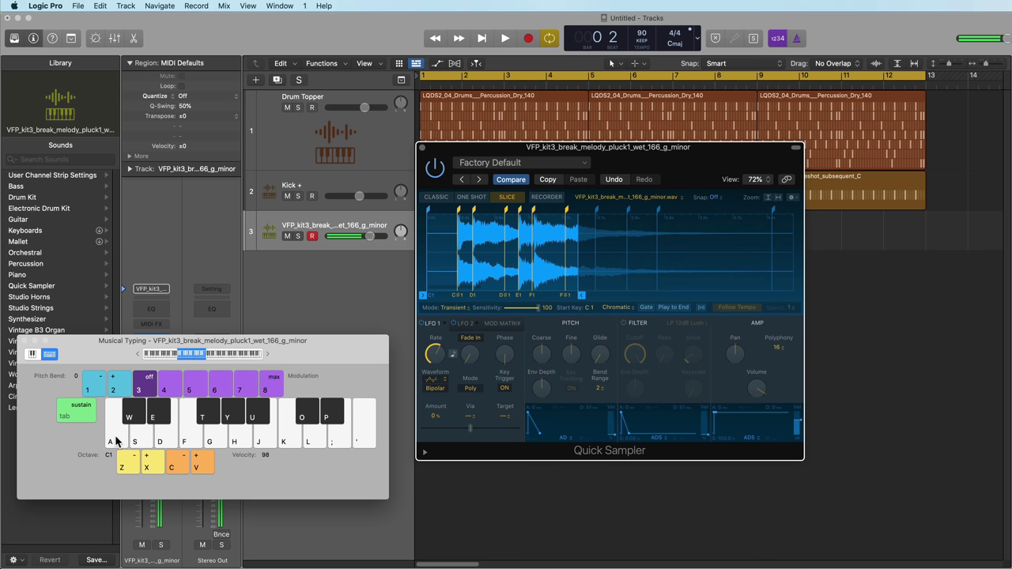
pyautogui.press('e')
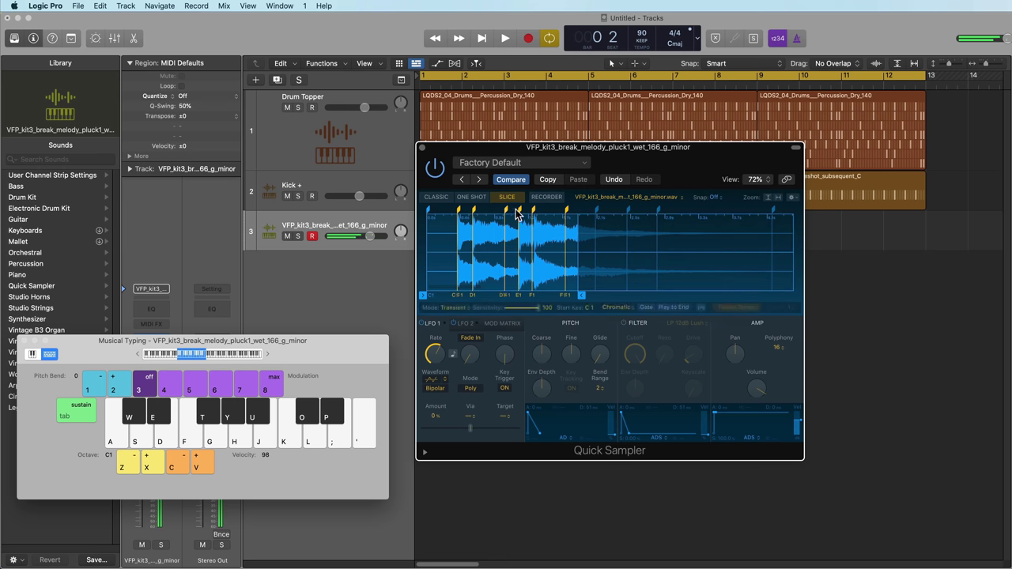
pyautogui.moveTo(506, 210); pyautogui.dragTo(490, 213)
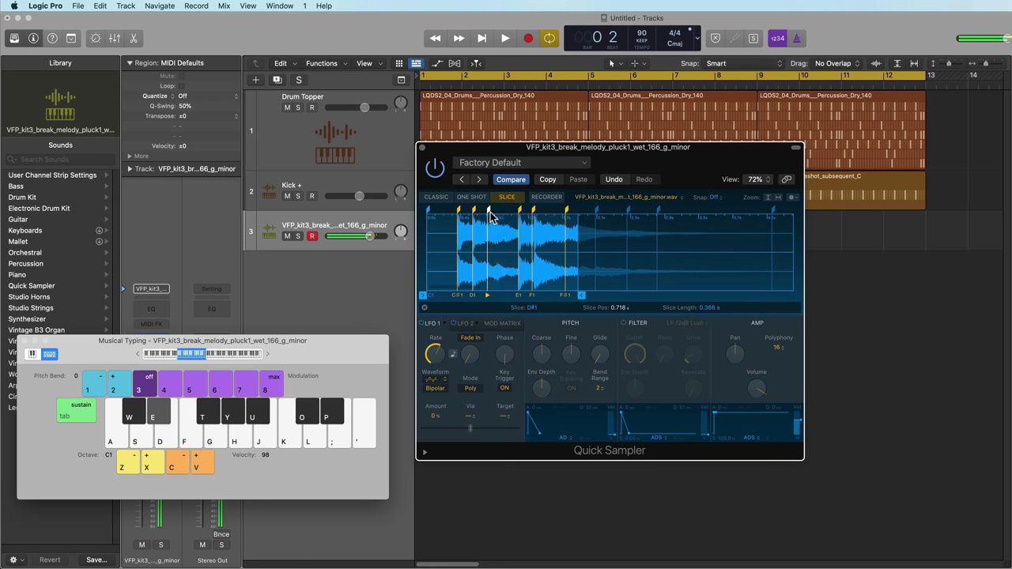
# - Move the F#1 slice marker to 1.449 s and audition the E1, F1 and F#1 slices around it
pyautogui.press('d')
pyautogui.press('f')
pyautogui.press('f')
pyautogui.moveTo(566, 211); pyautogui.dragTo(552, 210)
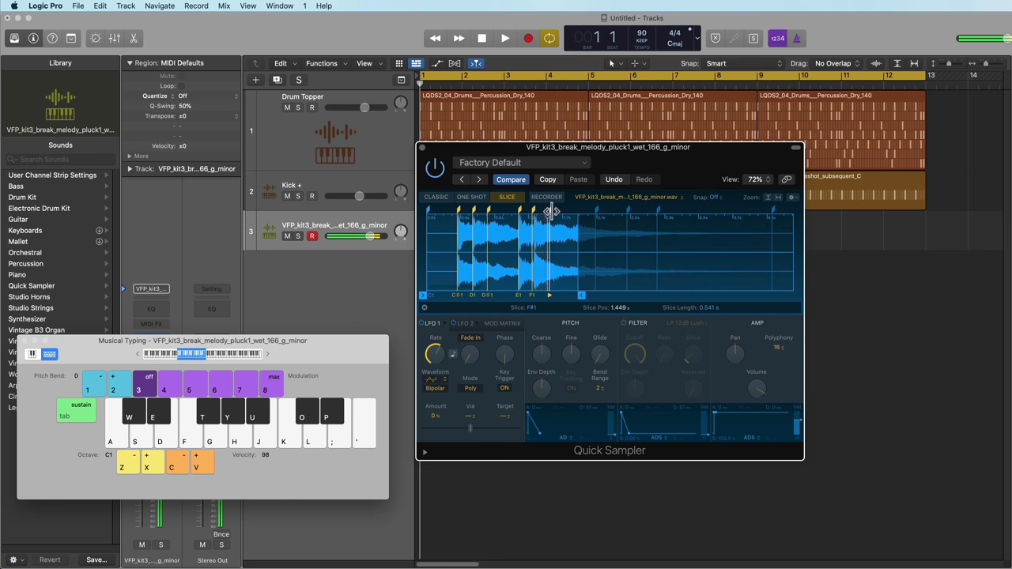
pyautogui.press('f')
pyautogui.press('t')
pyautogui.press('t')
pyautogui.press('t')
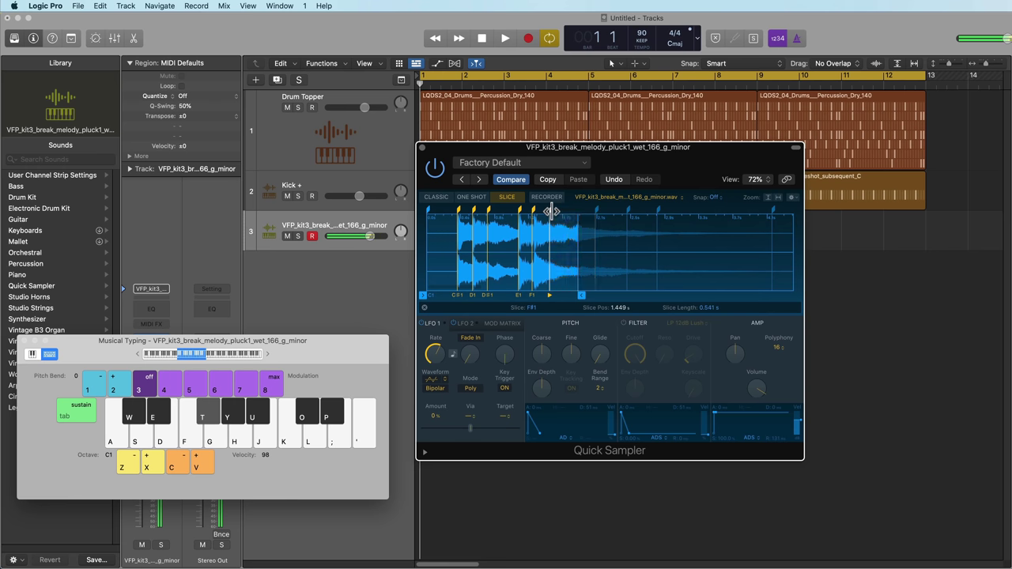
# - Fine-tune the F1 slice marker to 1.26 s, play the C#1 to F#1 slices in order, and close Musical Typing
pyautogui.scroll(10, 533, 250)
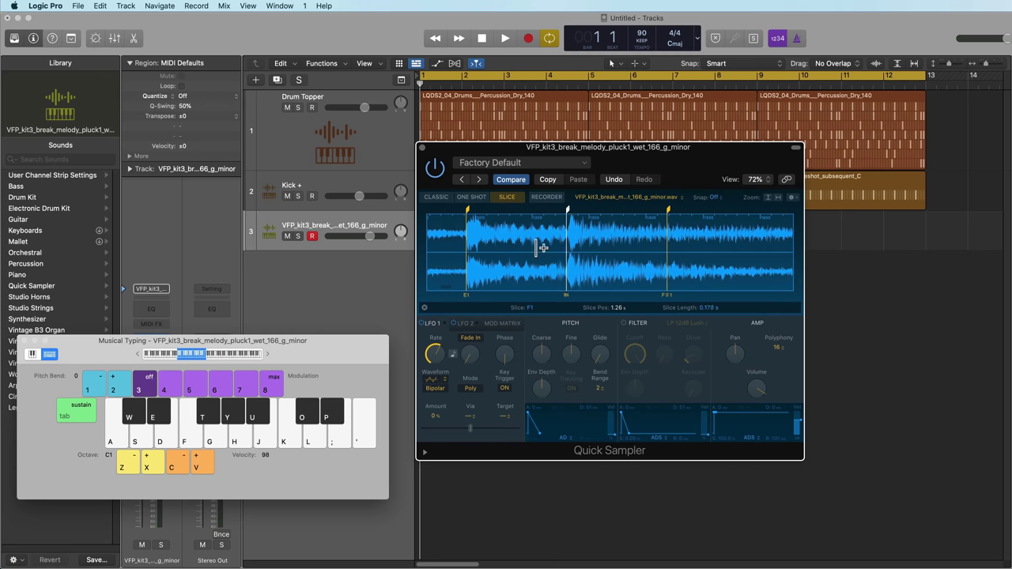
pyautogui.scroll(-8, 543, 248)
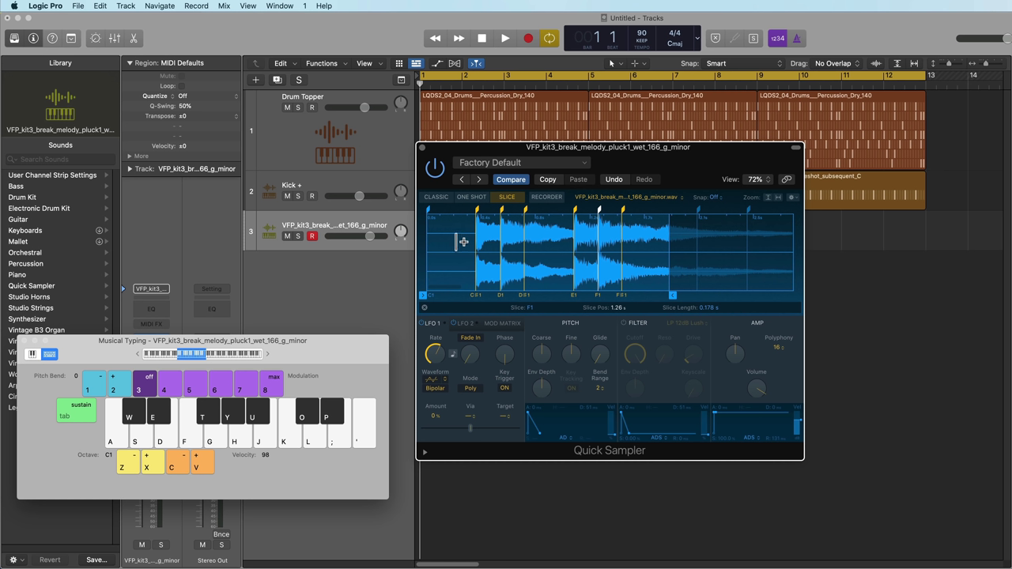
pyautogui.press('w')
pyautogui.press('s')
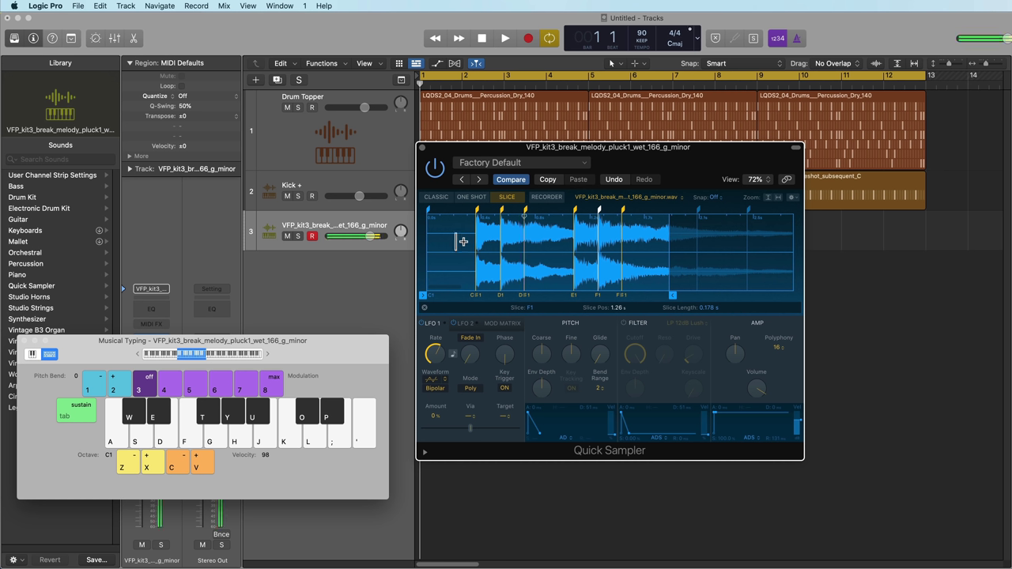
pyautogui.press('e')
pyautogui.press('d')
pyautogui.press('f')
pyautogui.press('t')
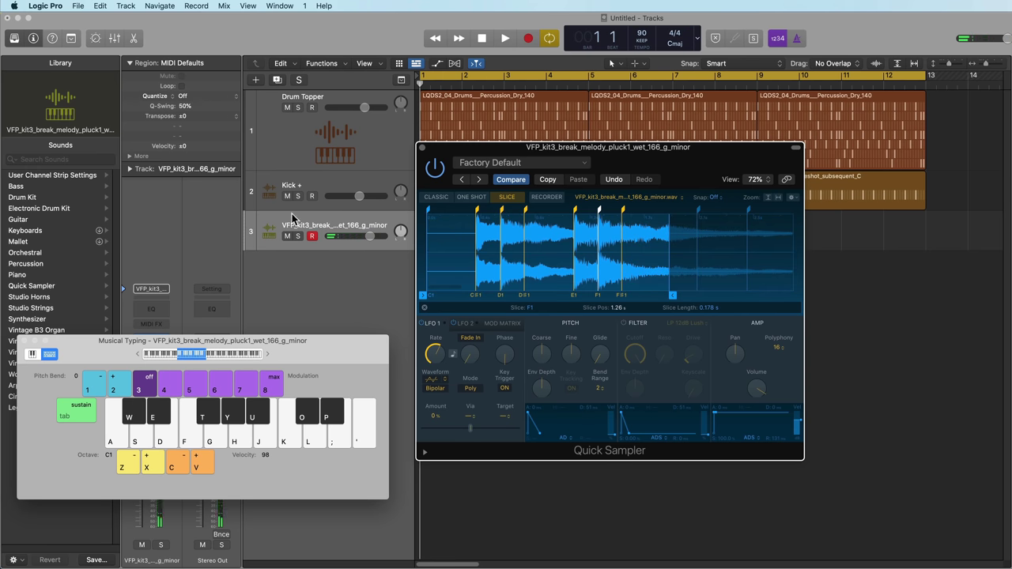
pyautogui.click(24, 342)
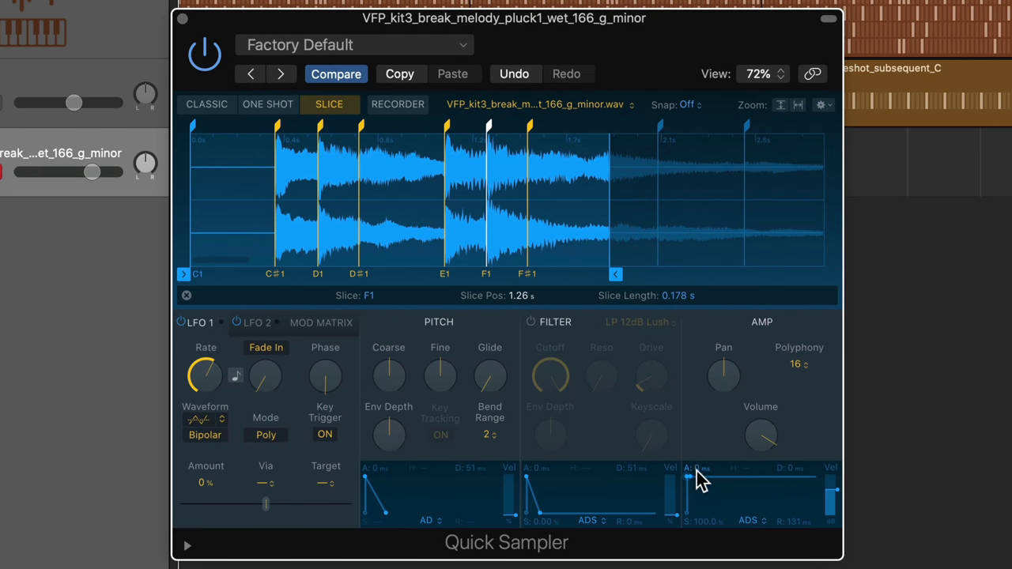
# - Shape the amp envelope with a 158 ms attack, a 2412 ms decay and 0% sustain
pyautogui.moveTo(700, 478); pyautogui.dragTo(720, 518)
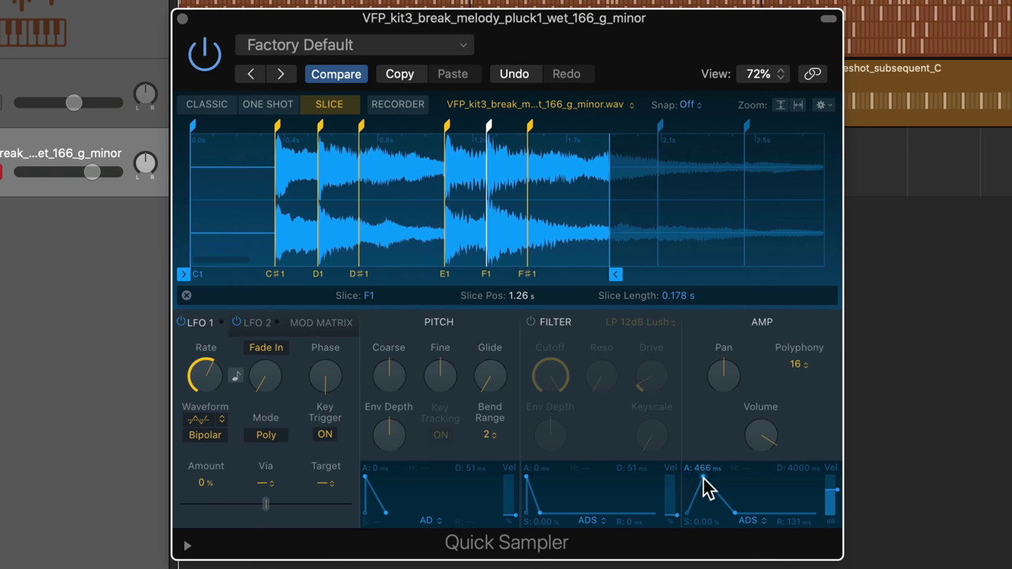
pyautogui.moveTo(702, 477)
pyautogui.mouseDown()
pyautogui.moveTo(685, 477)
pyautogui.moveTo(701, 479)
pyautogui.mouseUp()
pyautogui.moveTo(730, 515); pyautogui.dragTo(727, 514)
# - Reopen Musical Typing and play the D1, E1 and F1 slices repeatedly to hear the new amp envelope
pyautogui.press('super+k')
pyautogui.press('s')
pyautogui.press('d')
pyautogui.press('s')
pyautogui.press('d')
pyautogui.press('f')
pyautogui.press('f')
pyautogui.press('d')
pyautogui.press('s')
pyautogui.press('d')
pyautogui.press('f')
# - Turn on the LP 12dB Lush filter with 72.2% cutoff and 18% drive, and move the Musical Typing keyboard clear of the channel strips
pyautogui.click(531, 322)
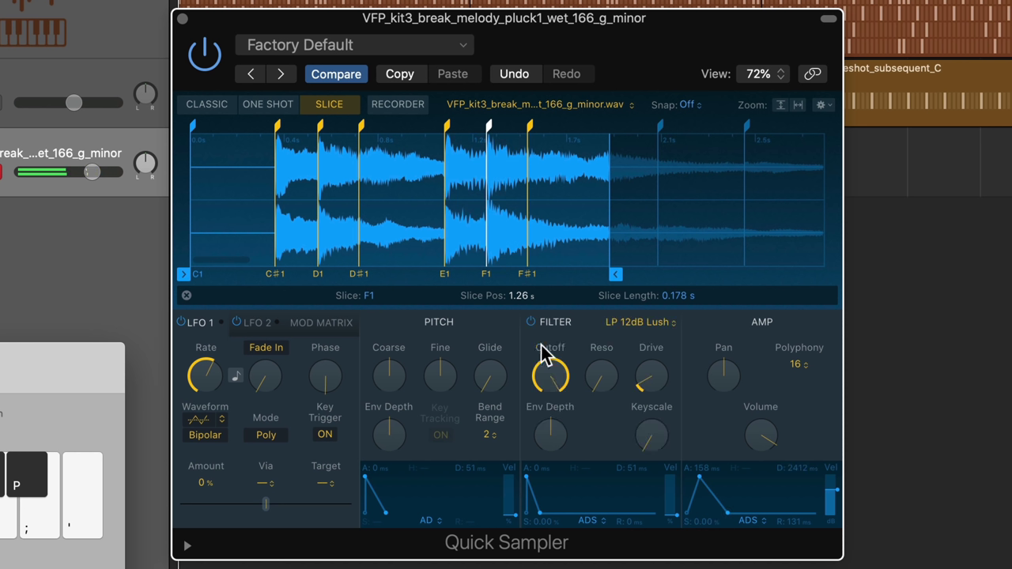
pyautogui.moveTo(555, 425); pyautogui.dragTo(555, 447)
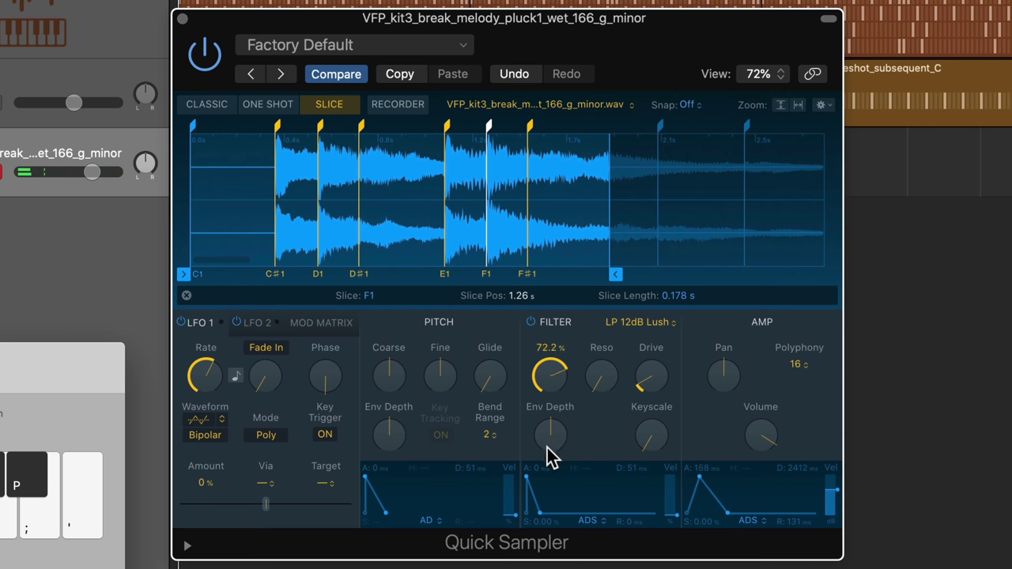
pyautogui.press('s')
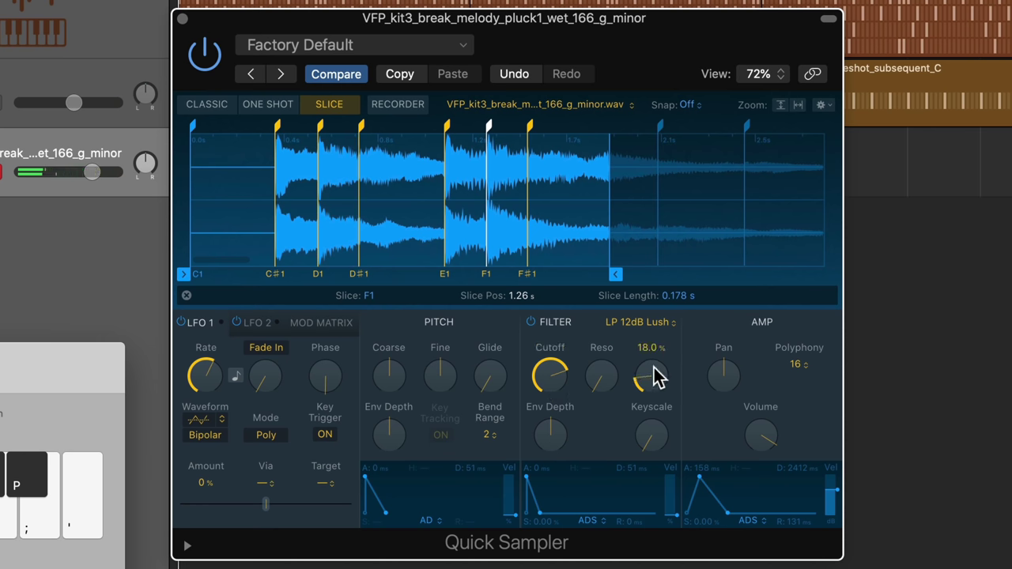
pyautogui.press('d')
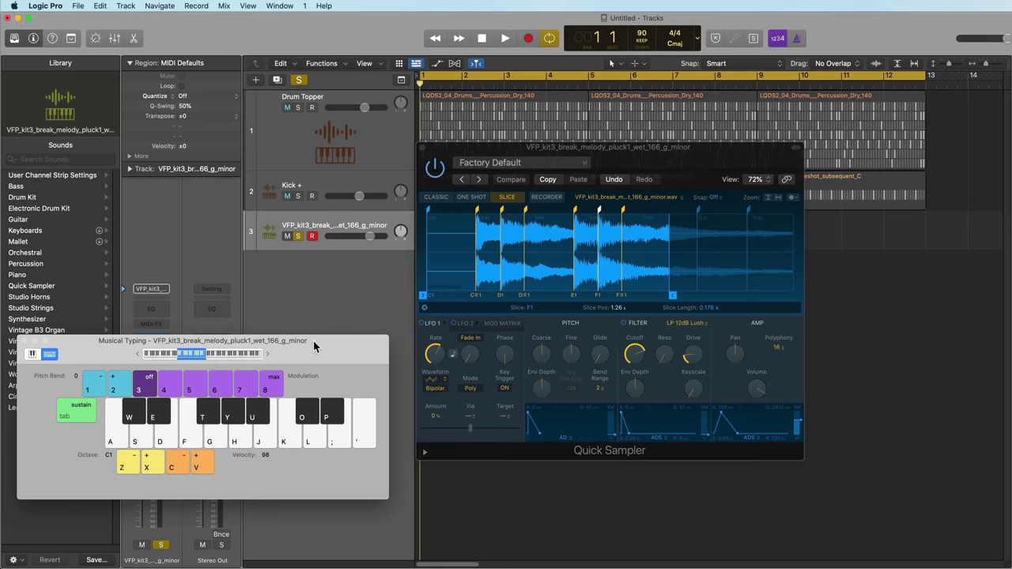
pyautogui.moveTo(323, 344); pyautogui.dragTo(780, 356)
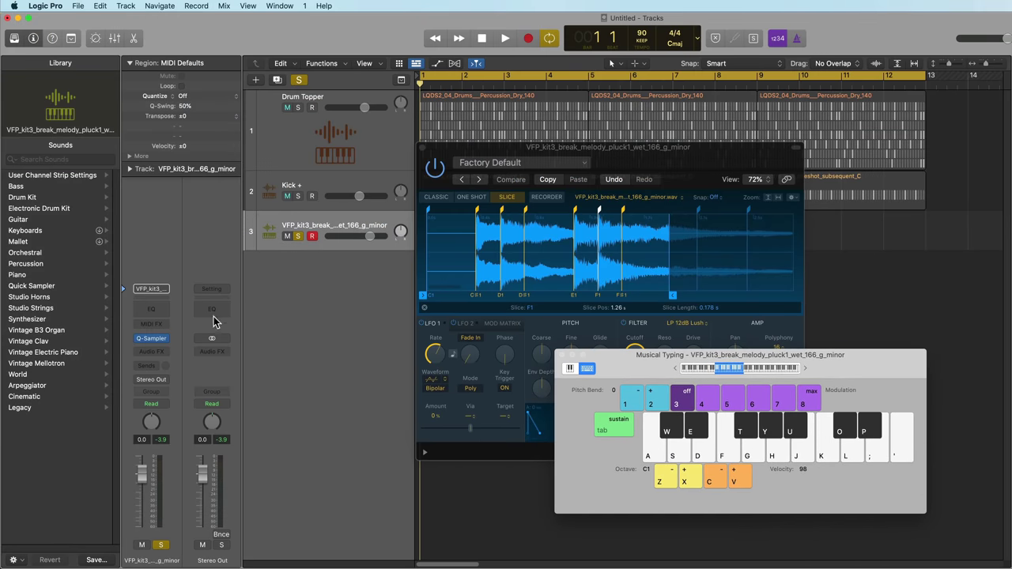
# - Insert the ValhallaShimmer reverb on the melody pluck track and close its plug-in window
pyautogui.click(156, 351)
pyautogui.moveTo(183, 379)
pyautogui.click(245, 378)
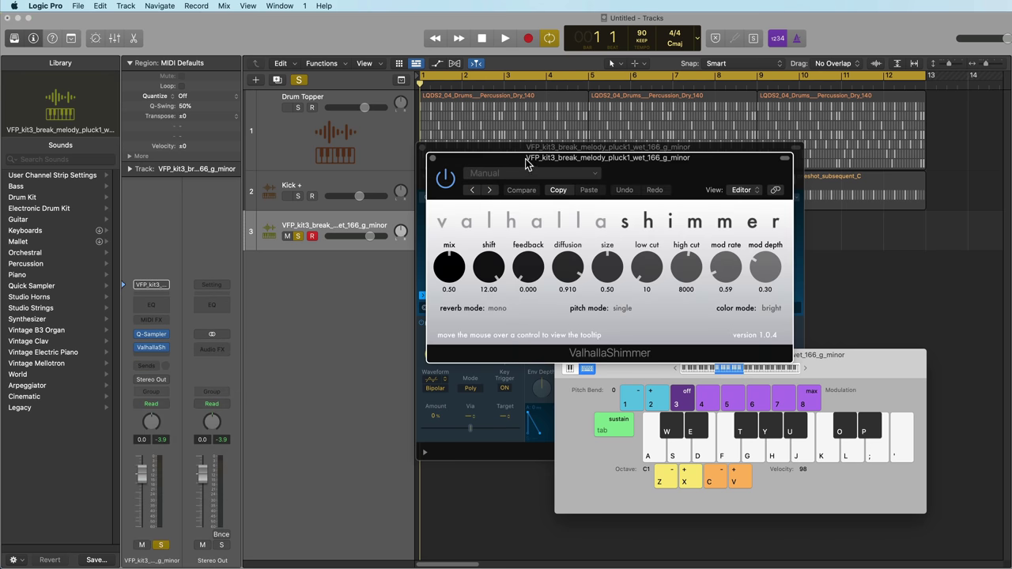
pyautogui.moveTo(527, 158); pyautogui.dragTo(123, 182)
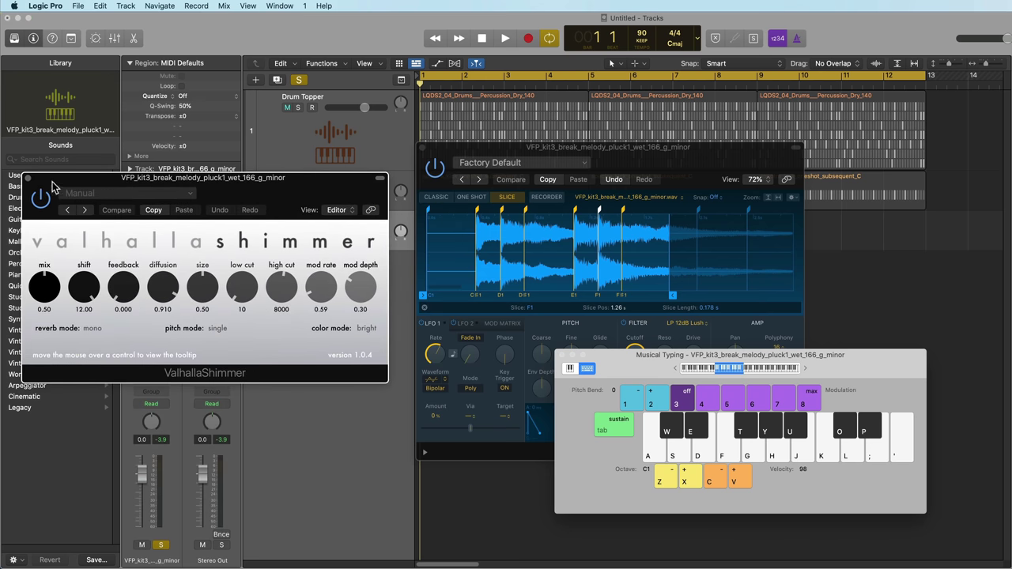
pyautogui.click(27, 179)
# - Play the D1, E1 and F1 slices through the reverb and close Musical Typing
pyautogui.press('s')
pyautogui.press('s')
pyautogui.press('d')
pyautogui.press('d')
pyautogui.press('d')
pyautogui.moveTo(646, 354); pyautogui.dragTo(644, 353)
pyautogui.press('f')
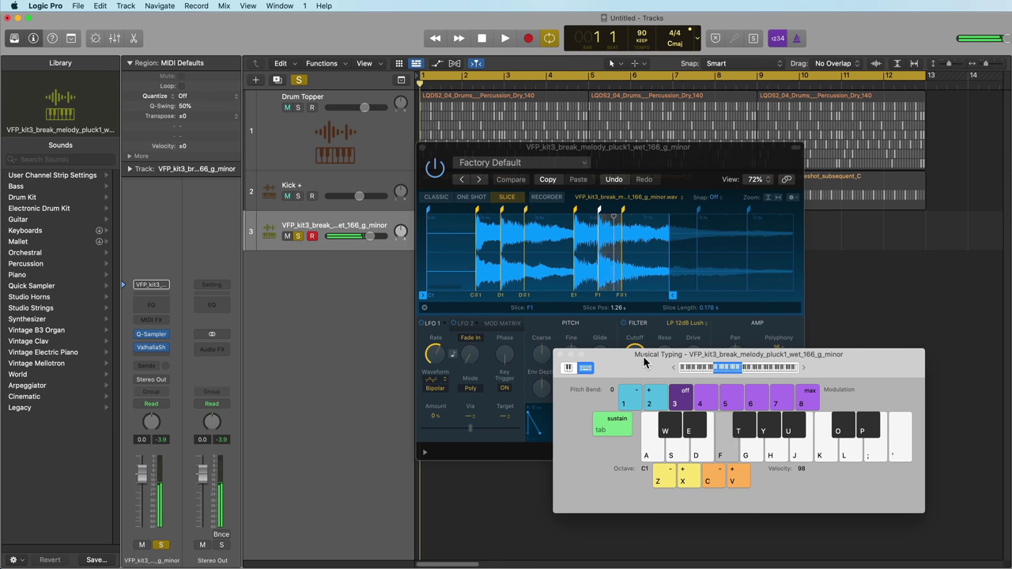
pyautogui.click(560, 355)
# - Create a pattern region at bar 1 of the melody track and sequence its slices, including an F1 hit on step 28
pyautogui.rightClick(440, 292)
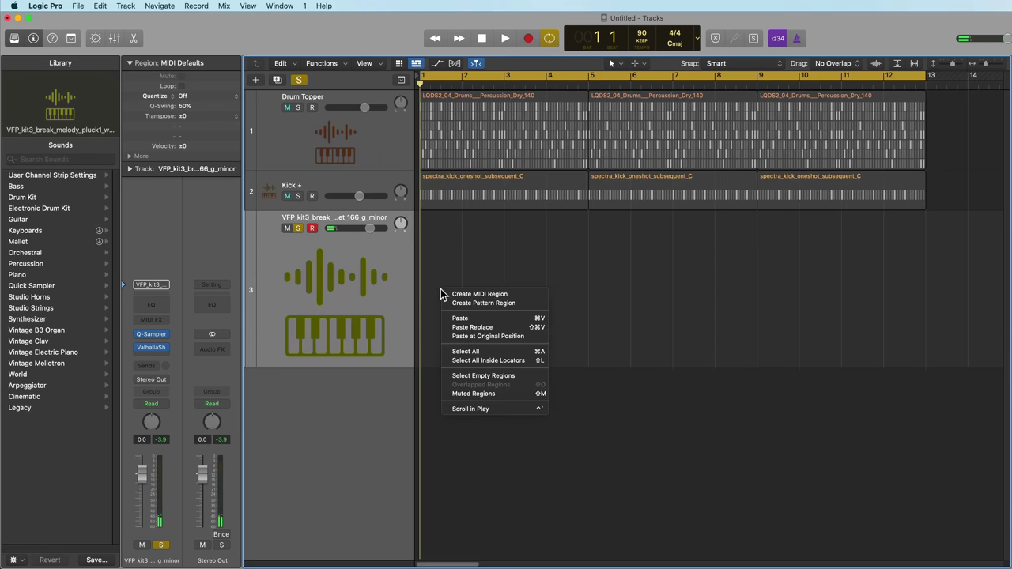
pyautogui.click(496, 303)
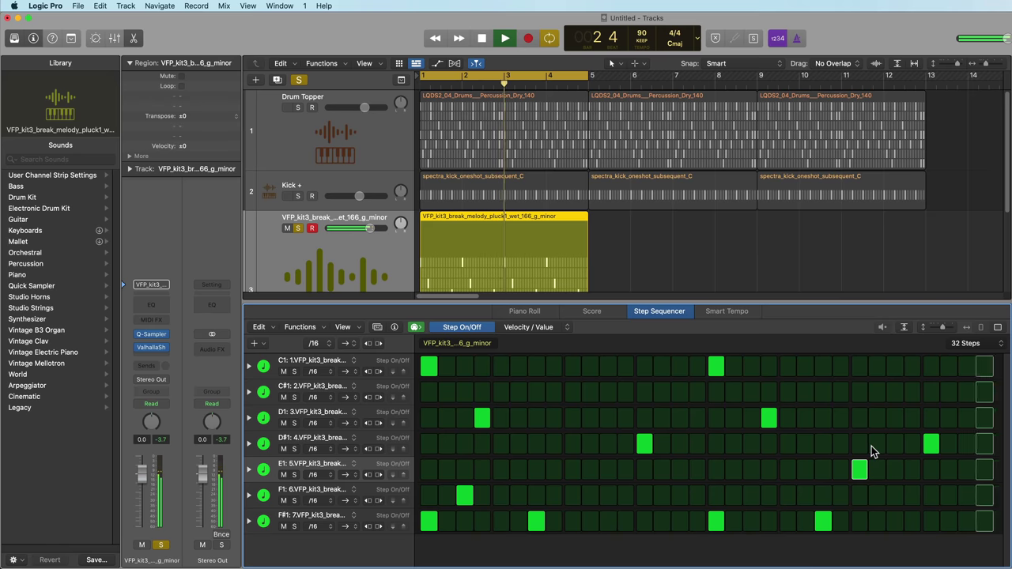
pyautogui.click(913, 495)
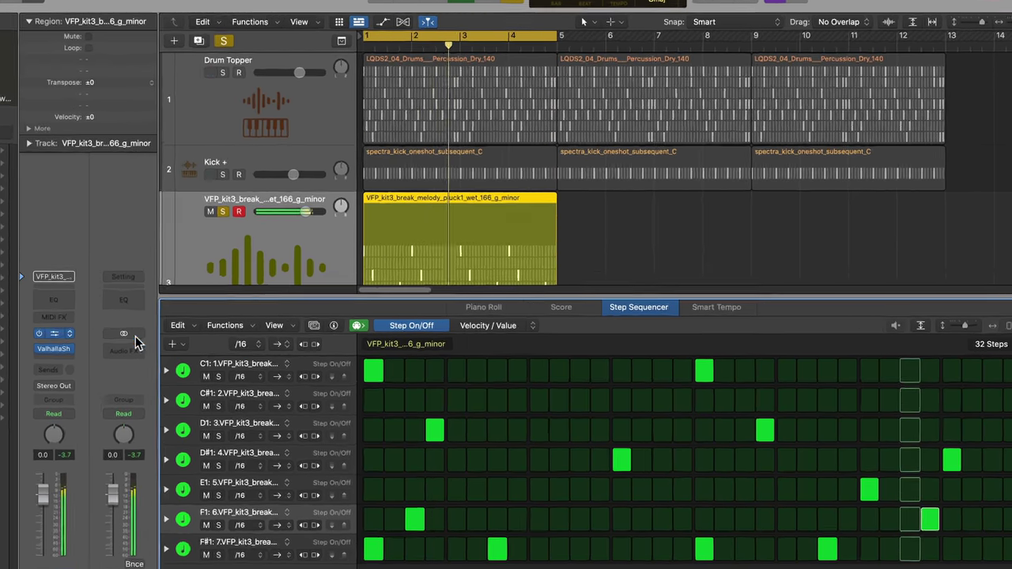
# - Reopen the melody track's Quick Sampler and reshape the amp envelope with a 327 ms attack and a 686 ms decay
pyautogui.click(54, 333)
pyautogui.moveTo(678, 456); pyautogui.dragTo(697, 503)
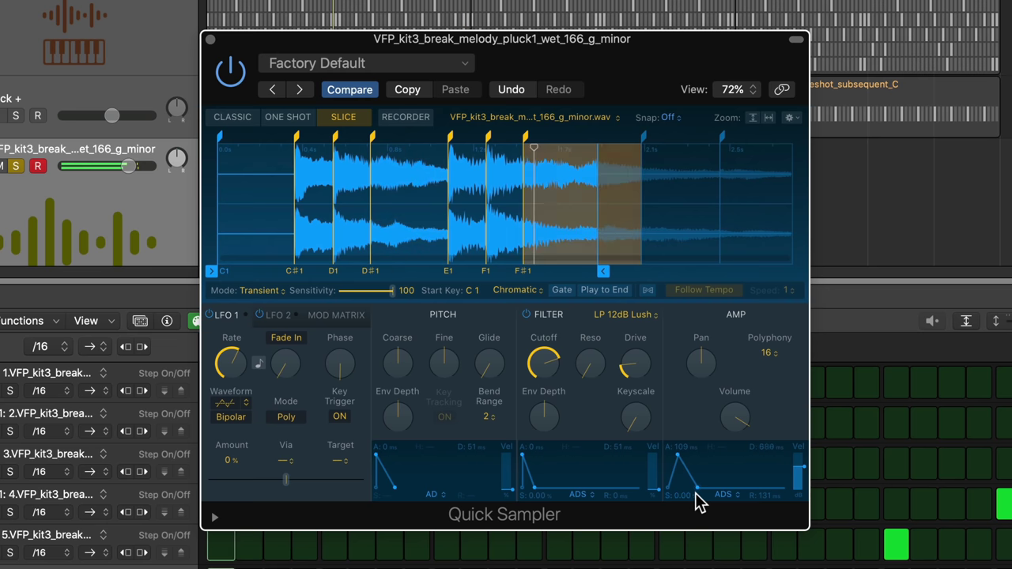
pyautogui.moveTo(679, 460); pyautogui.dragTo(682, 457)
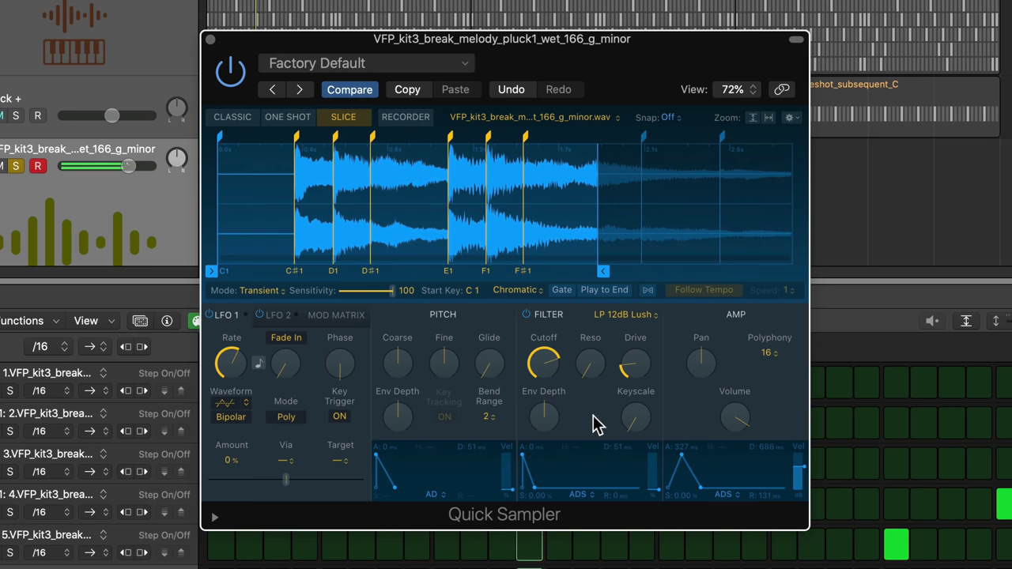
# - Raise the melody sampler's filter cutoff and resonance, and readjust its amp envelope
pyautogui.moveTo(543, 363); pyautogui.dragTo(598, 314)
pyautogui.moveTo(629, 357); pyautogui.dragTo(634, 350)
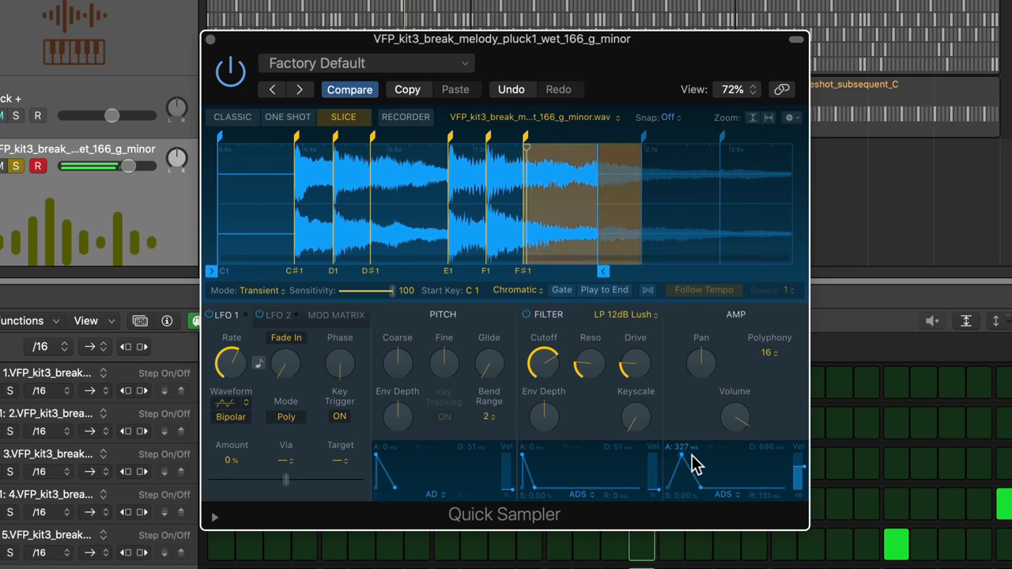
pyautogui.moveTo(693, 465); pyautogui.dragTo(708, 494)
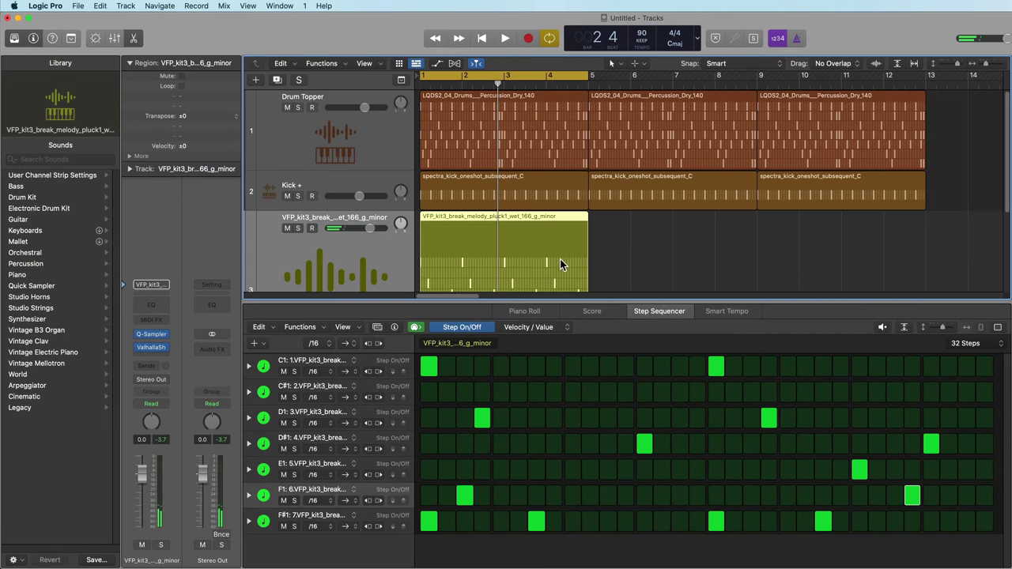
# - Repeat the melody region once and delete the Drum Topper and Kick regions that start at bar 9
pyautogui.press('super+r')
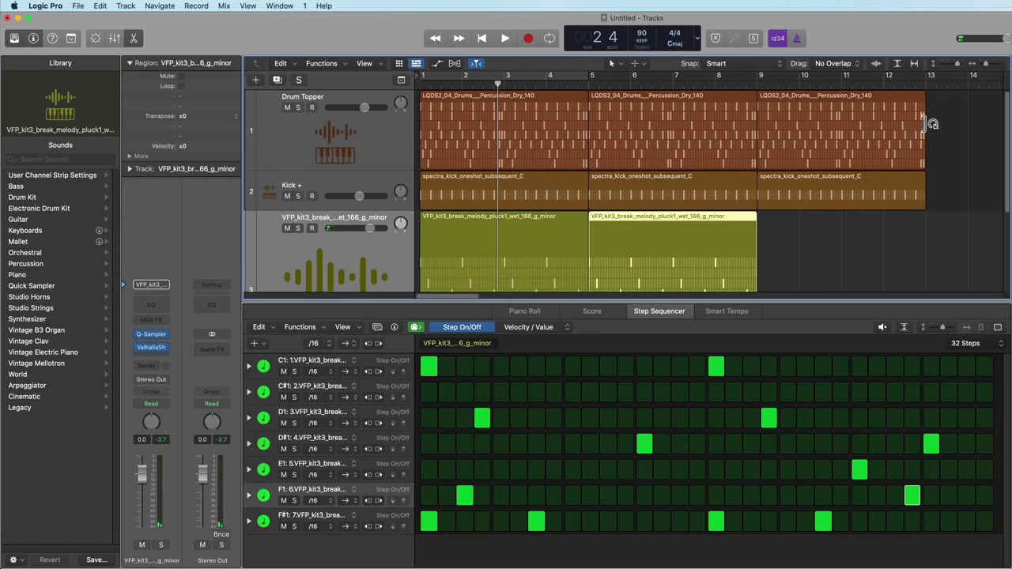
pyautogui.moveTo(935, 122); pyautogui.dragTo(880, 175)
pyautogui.press('Delete')
# - Return to the start of the project and play all three tracks together
pyautogui.press('Return')
pyautogui.click(543, 237)
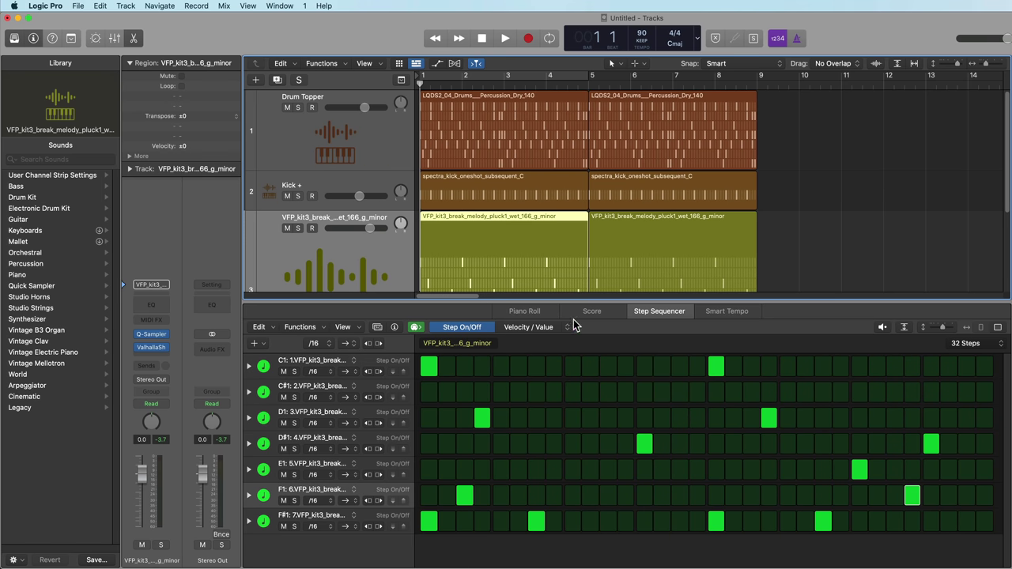
pyautogui.press('space')
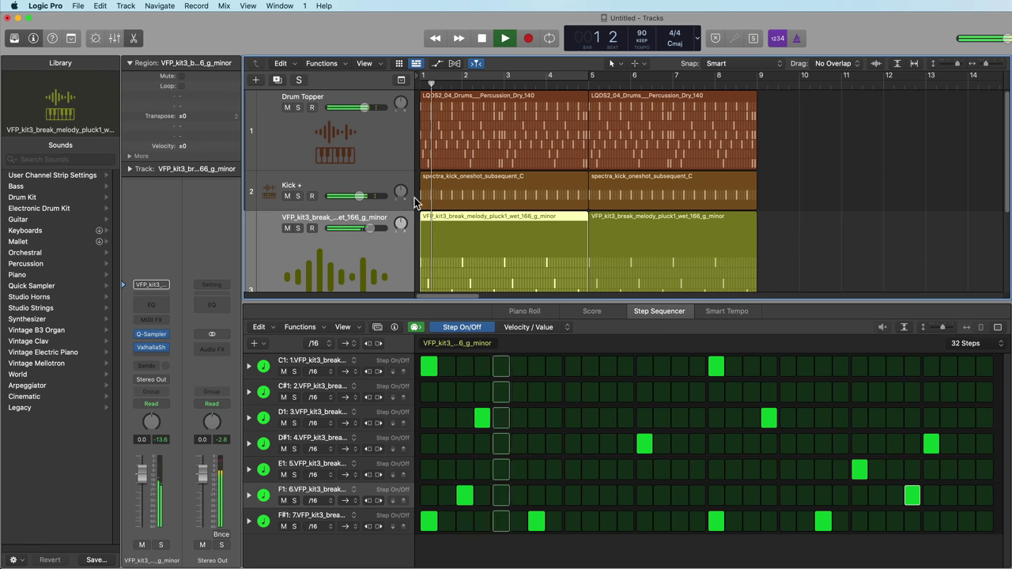
# - Reduce the height of the Drum Topper track and rename the melody track Ambient Synth
pyautogui.moveTo(376, 168); pyautogui.dragTo(375, 117)
pyautogui.moveTo(348, 173); pyautogui.dragTo(347, 170)
pyautogui.doubleClick(348, 171)
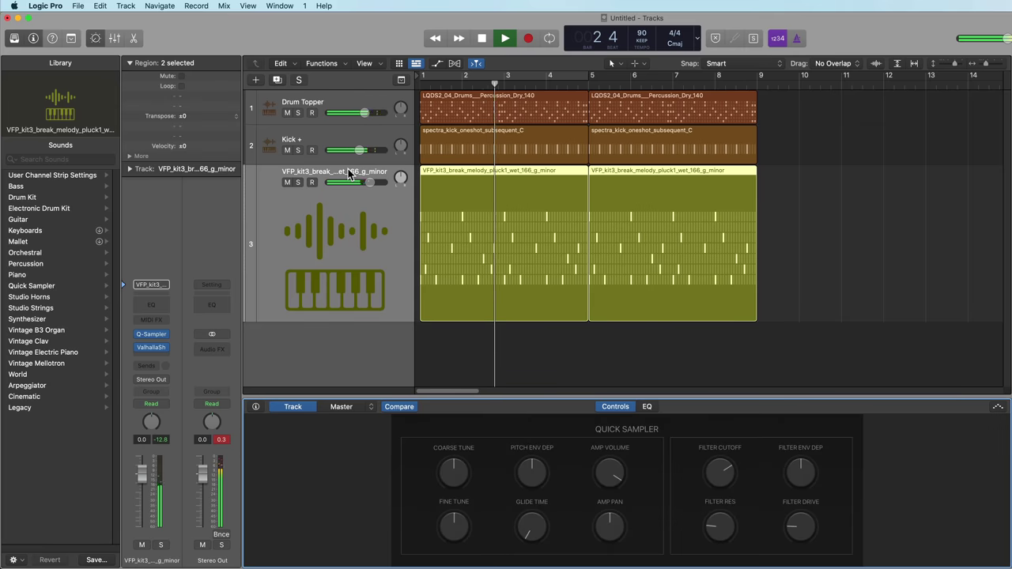
pyautogui.doubleClick(348, 171)
pyautogui.write('Ambient Synth')
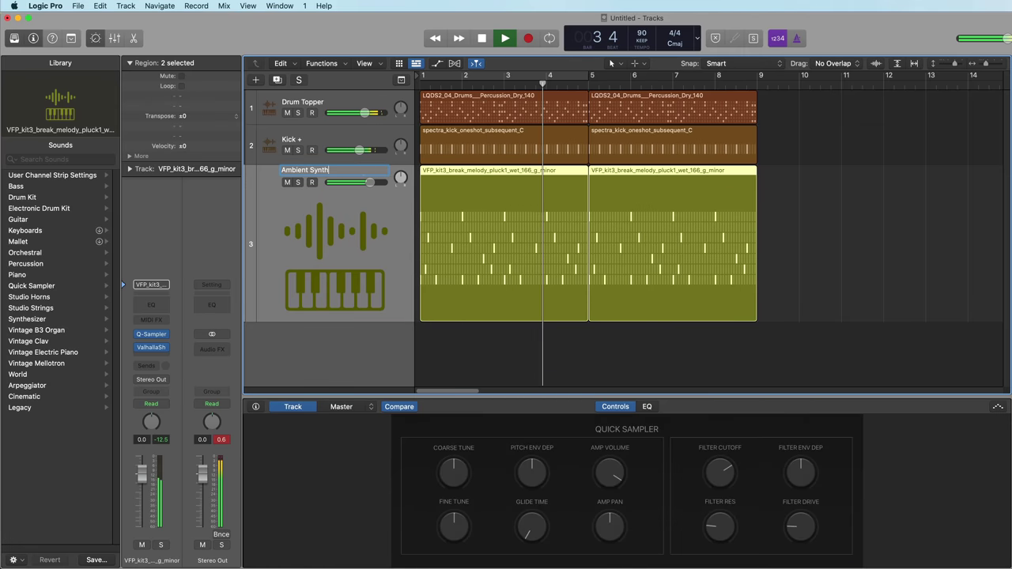
pyautogui.press('Return')
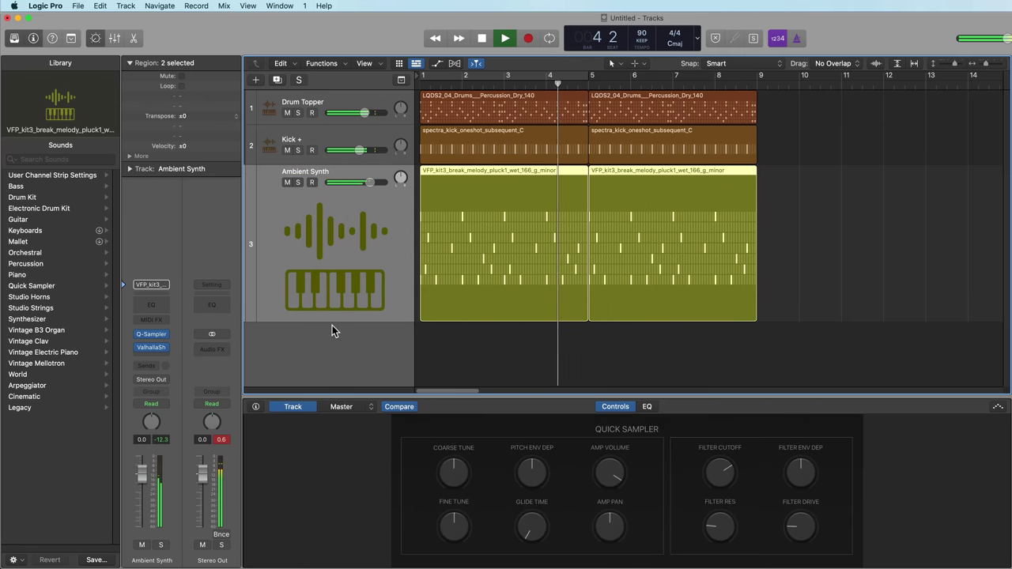
# - Shrink the Ambient Synth track to match the tracks above and hide the Smart Controls
pyautogui.moveTo(334, 321); pyautogui.dragTo(356, 209)
pyautogui.click(455, 285)
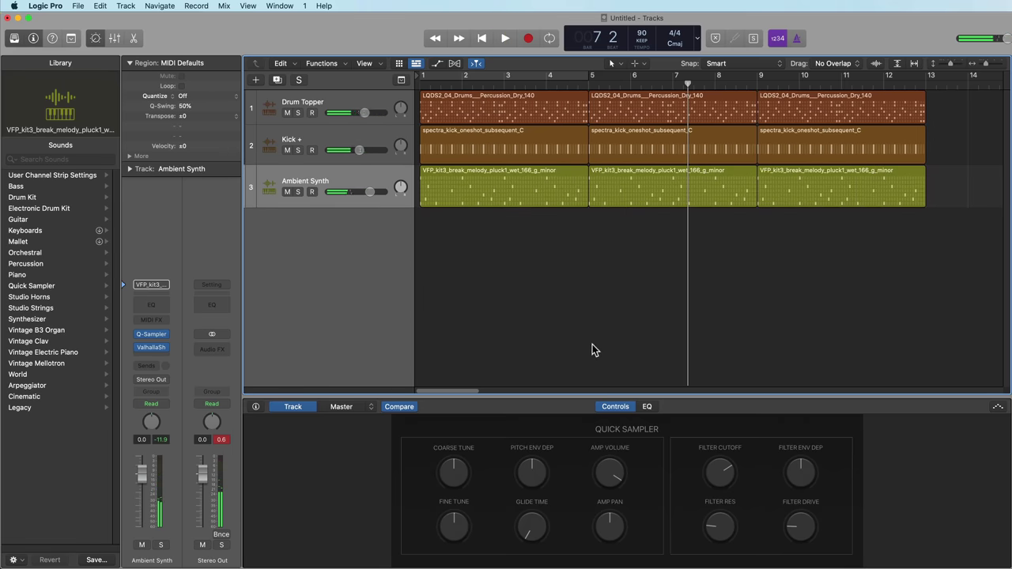
pyautogui.press('b')
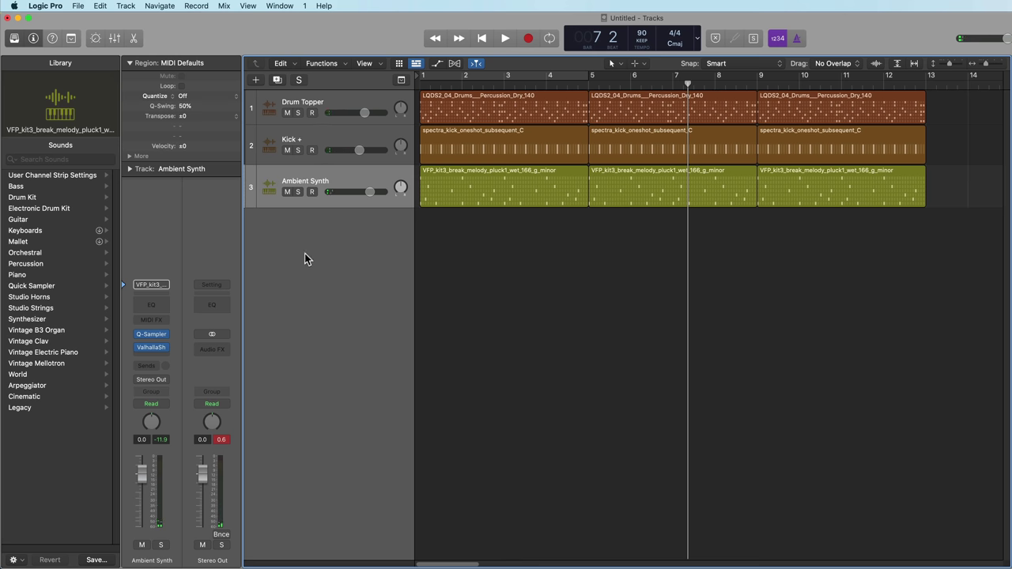
pyautogui.moveTo(328, 210); pyautogui.dragTo(329, 204)
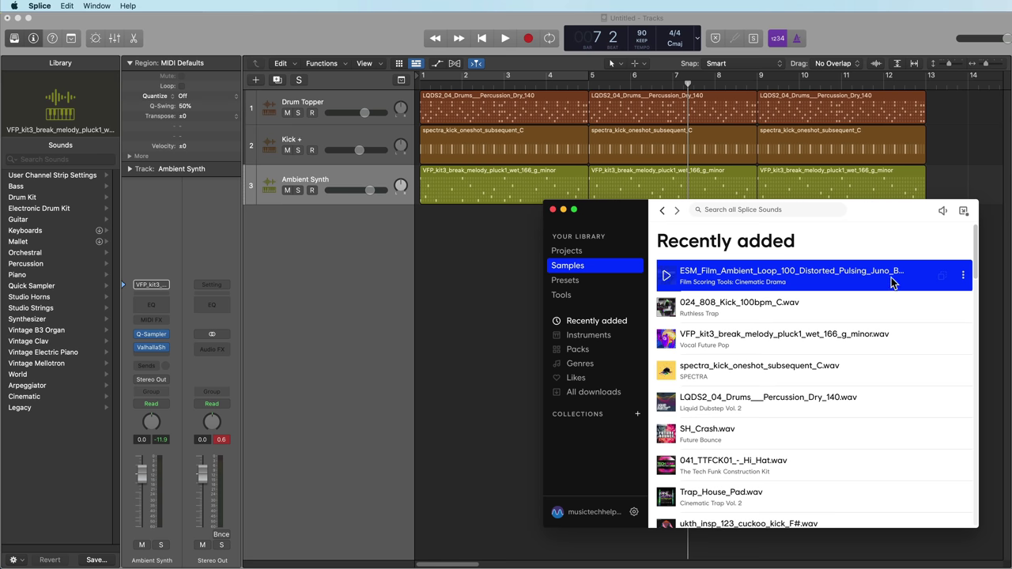
# - Load the Splice sample ESM_Film_Ambient_Loop_100_Distorted_Pulsing_Juno_Bass_Sequence into Quick Sampler on a new track
pyautogui.moveTo(931, 279); pyautogui.dragTo(352, 232)
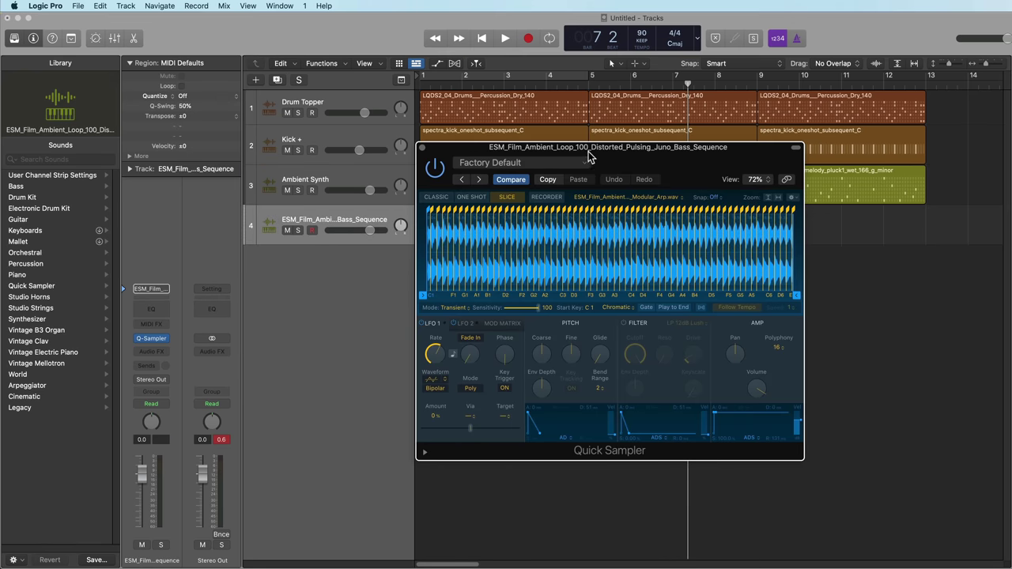
pyautogui.moveTo(589, 156); pyautogui.dragTo(653, 197)
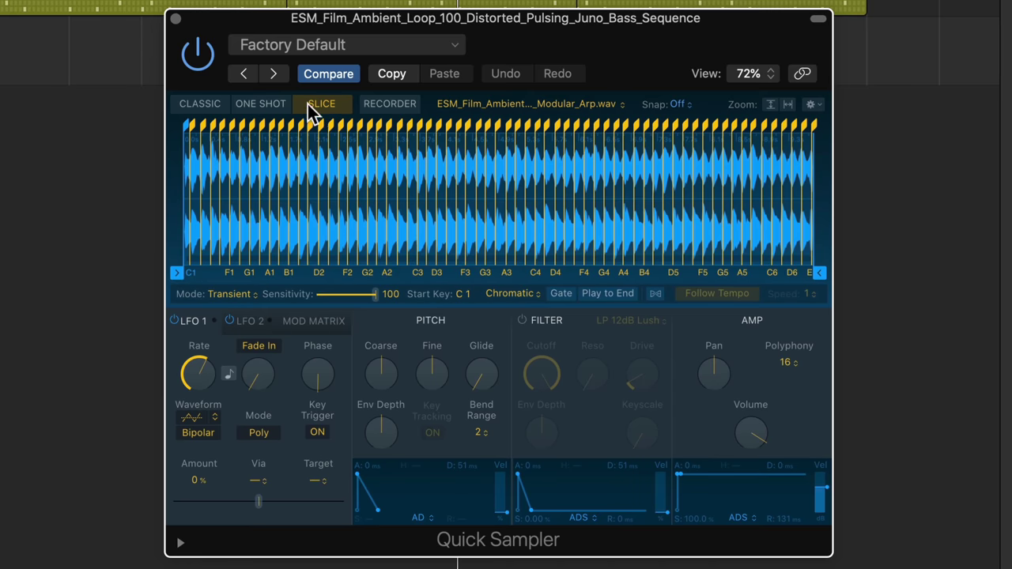
# - Switch the bass sample to Classic mode and turn on Flex with Follow Tempo
pyautogui.click(215, 106)
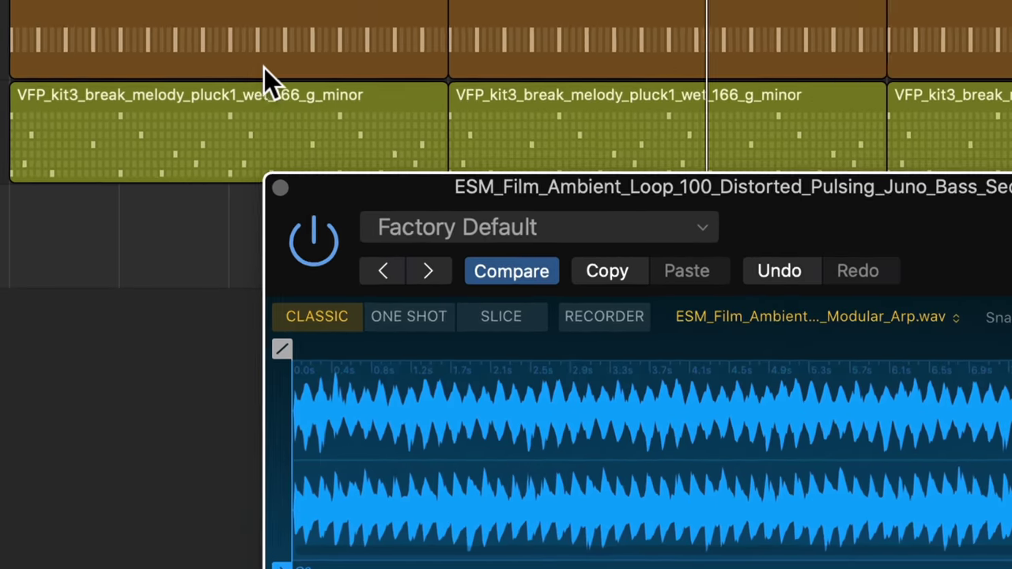
pyautogui.click(343, 128)
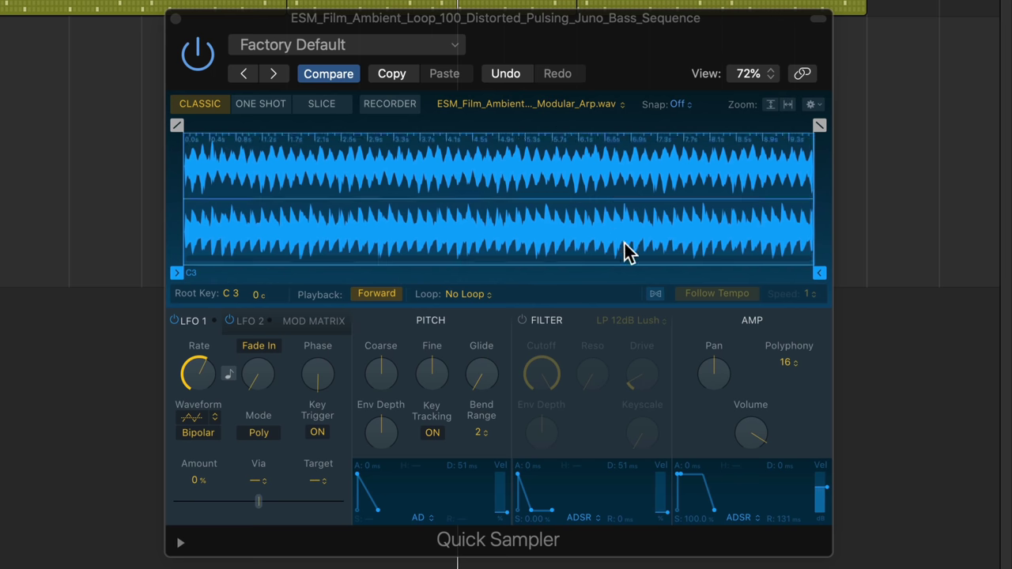
pyautogui.click(654, 294)
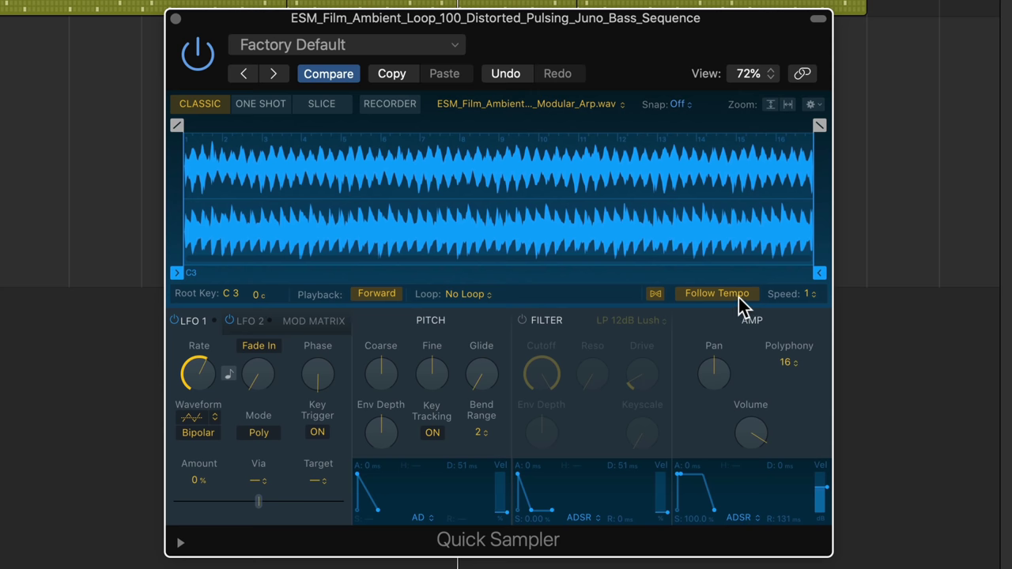
# - Set the project tempo to 128 and play the bass sample to hear it at the new tempo
pyautogui.press('space')
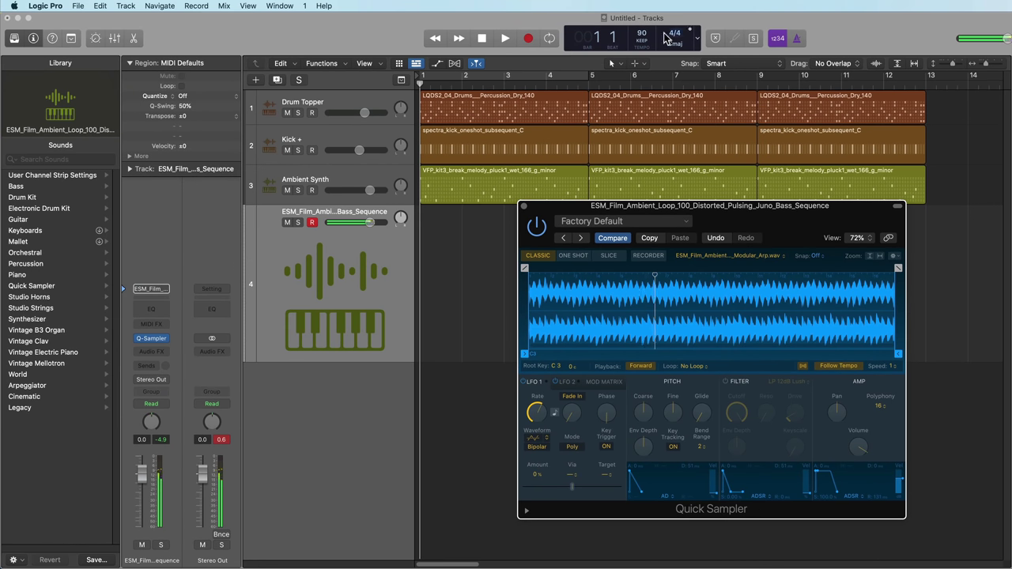
pyautogui.doubleClick(641, 33)
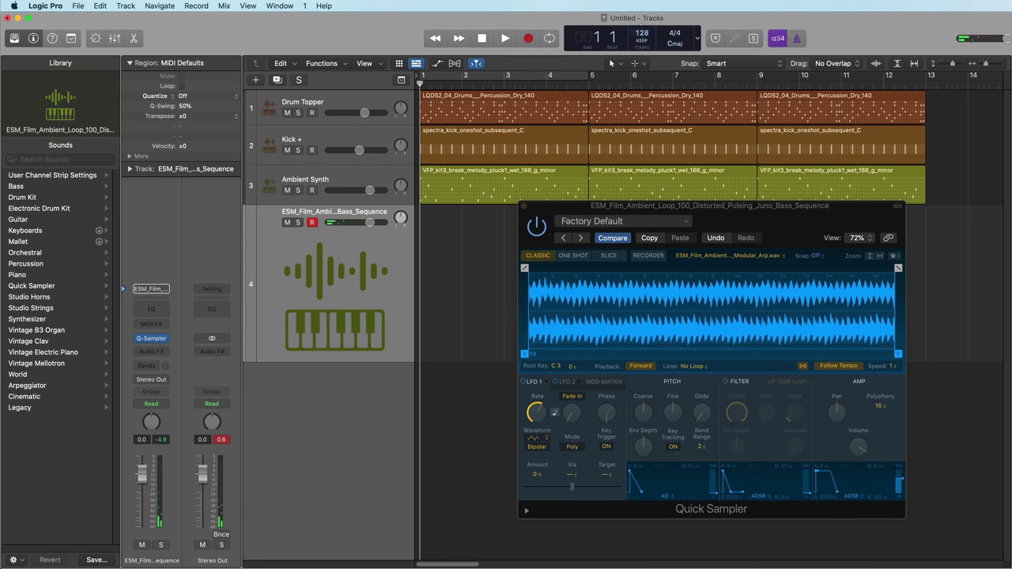
pyautogui.press('space')
pyautogui.press('space')
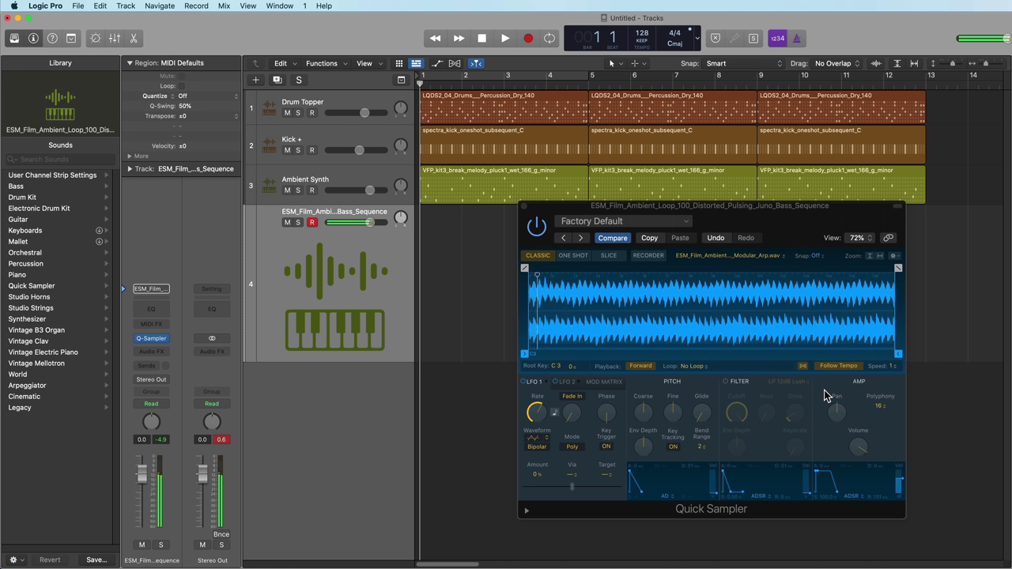
# - Set the bass sample's amp envelope attack to 6.2 ms
pyautogui.moveTo(816, 475); pyautogui.dragTo(818, 476)
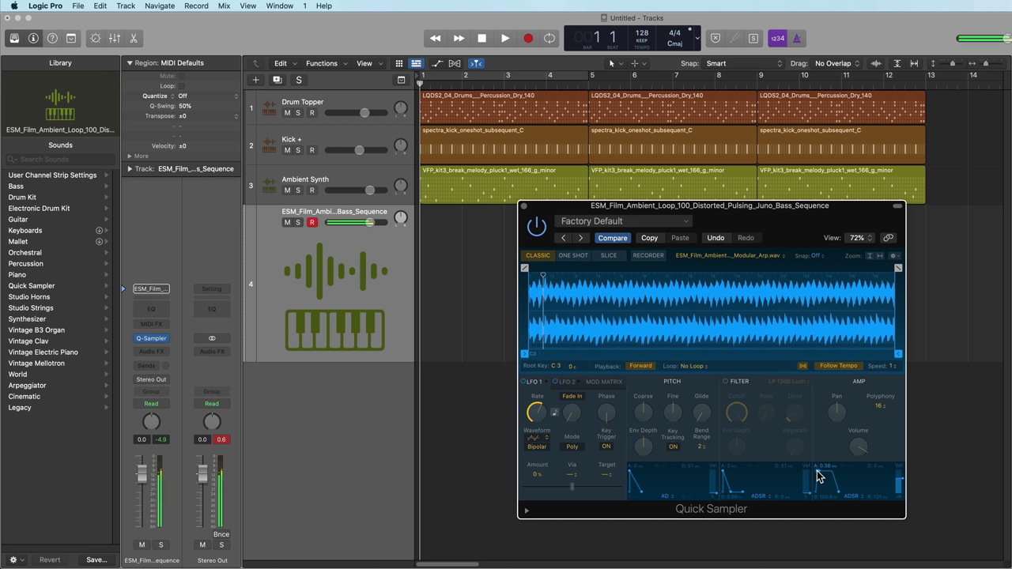
pyautogui.moveTo(817, 472); pyautogui.dragTo(819, 472)
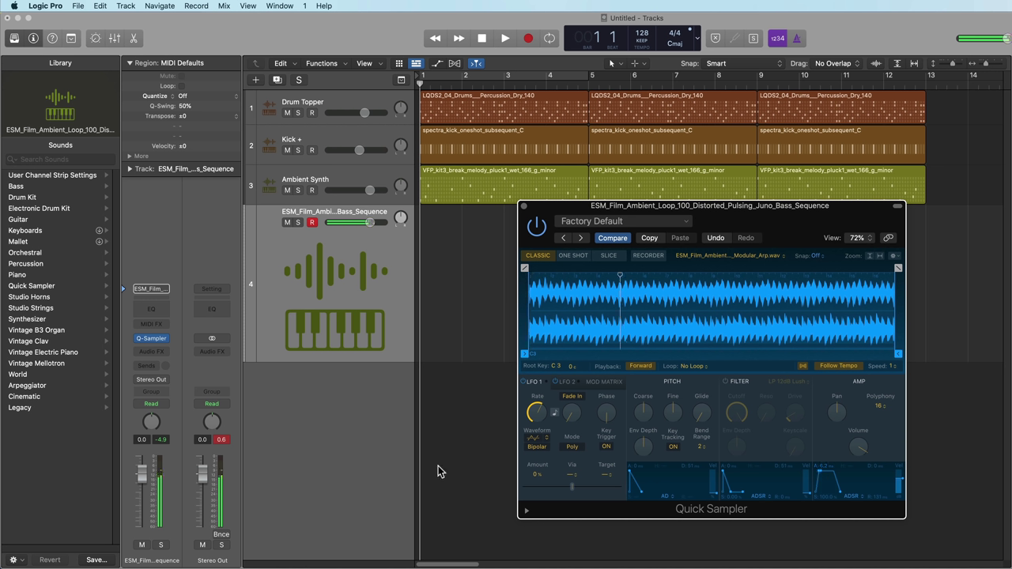
# - Try the bass sample at playback speeds 2 and ½, and return the speed to 1
pyautogui.moveTo(531, 401)
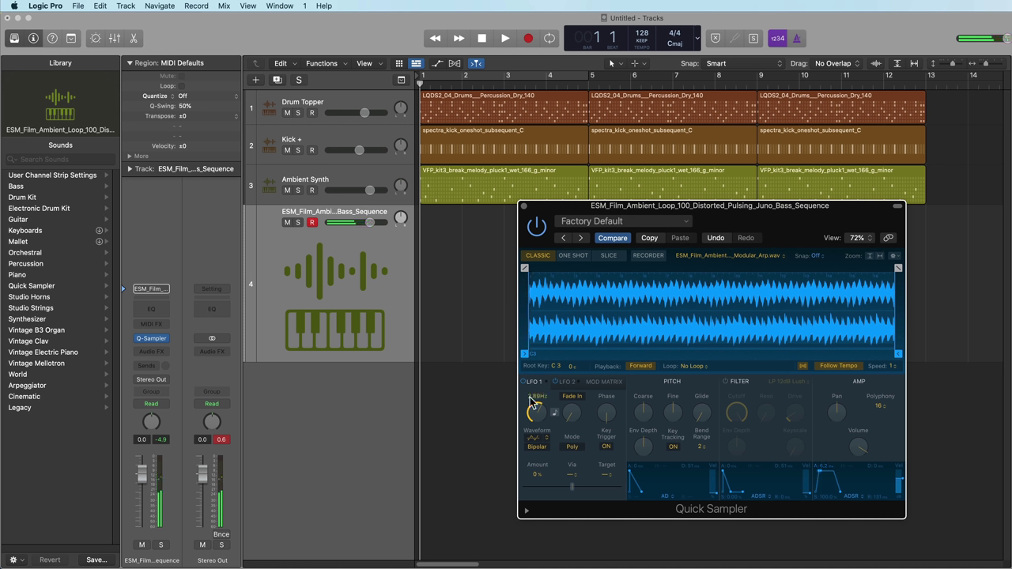
pyautogui.click(893, 367)
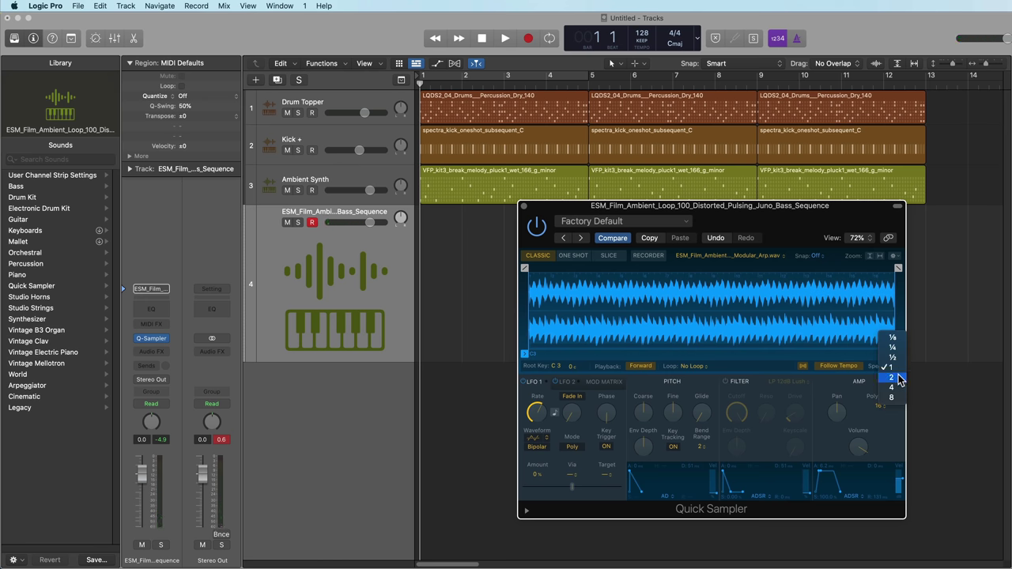
pyautogui.click(899, 381)
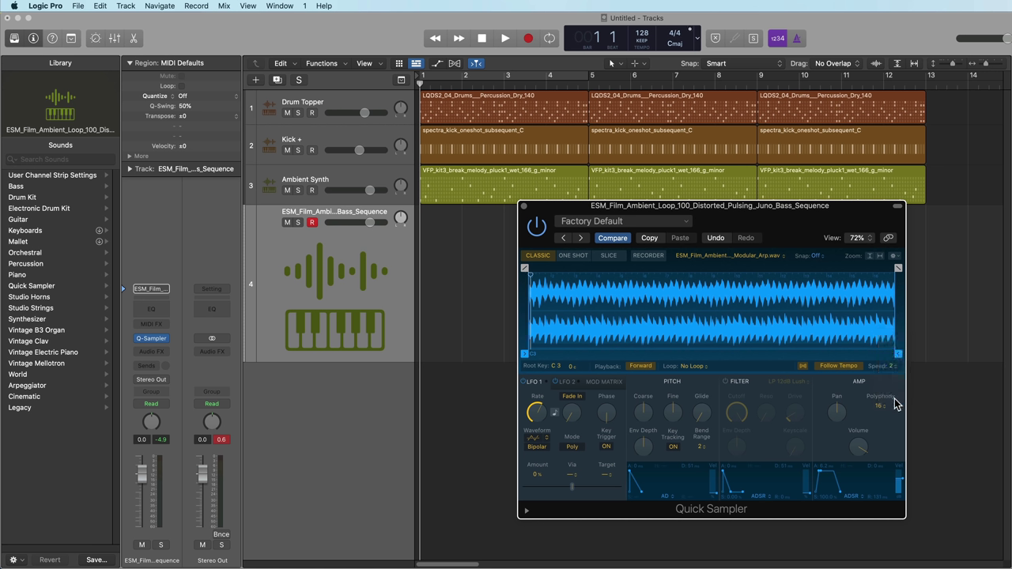
pyautogui.click(894, 371)
pyautogui.click(887, 330)
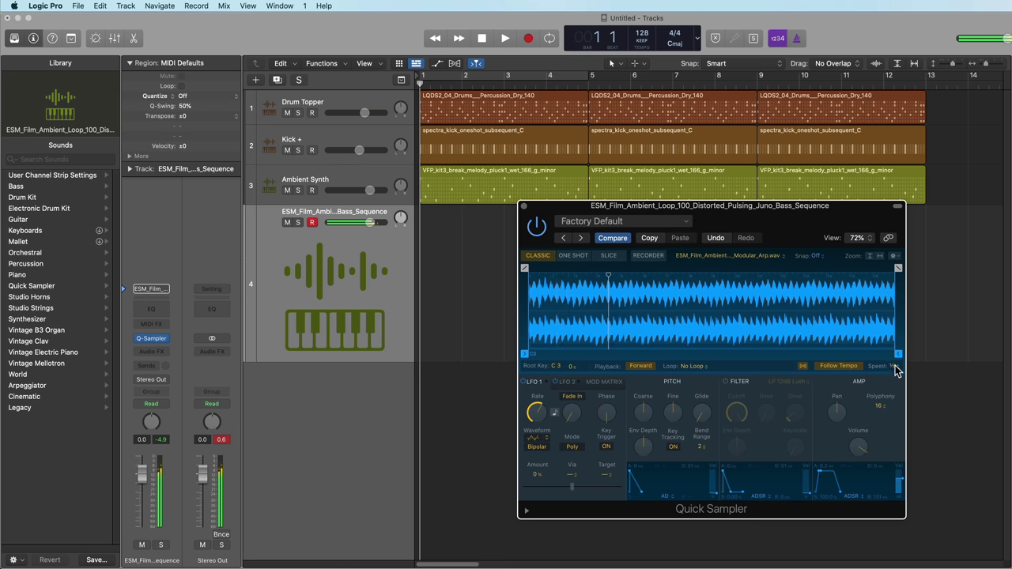
pyautogui.click(896, 370)
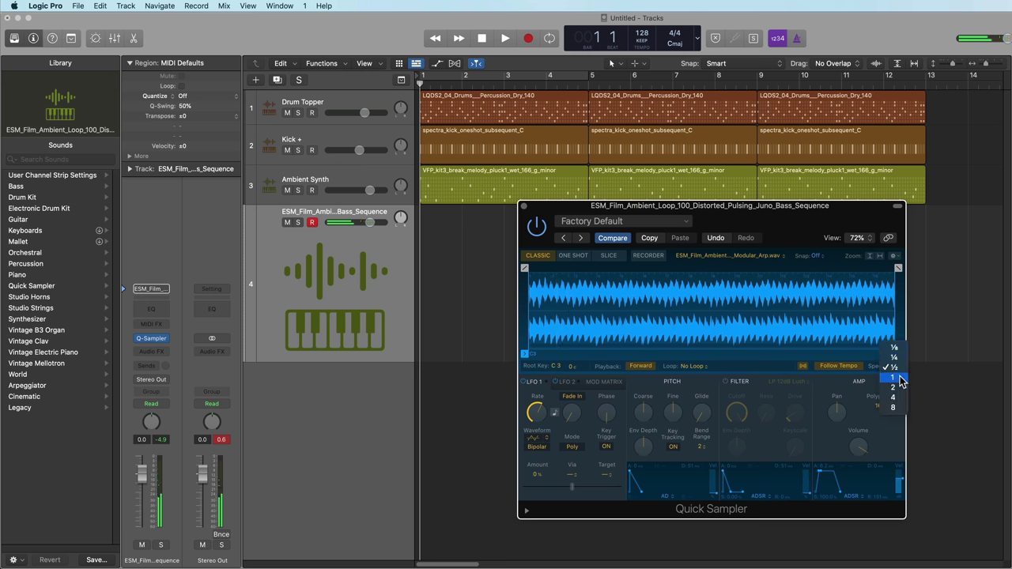
pyautogui.click(899, 381)
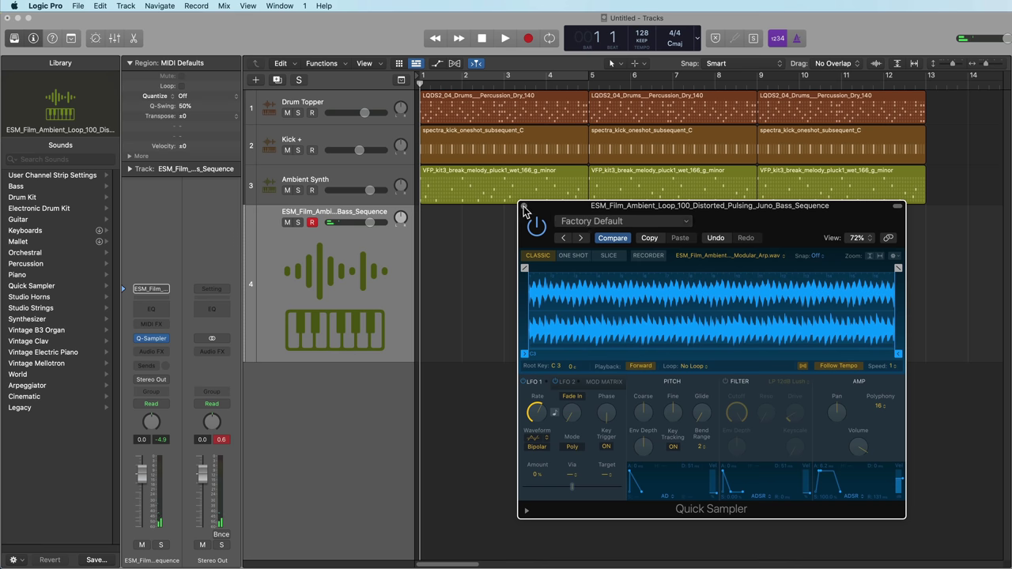
# - Close the sampler window and rename the new bass sample track as Bass
pyautogui.click(522, 206)
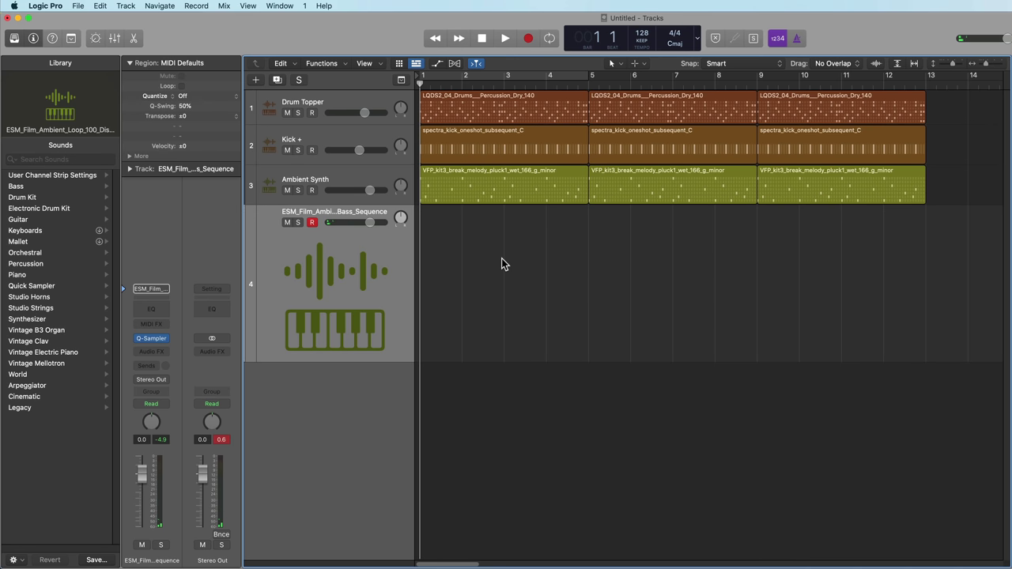
pyautogui.doubleClick(320, 212)
pyautogui.write('B')
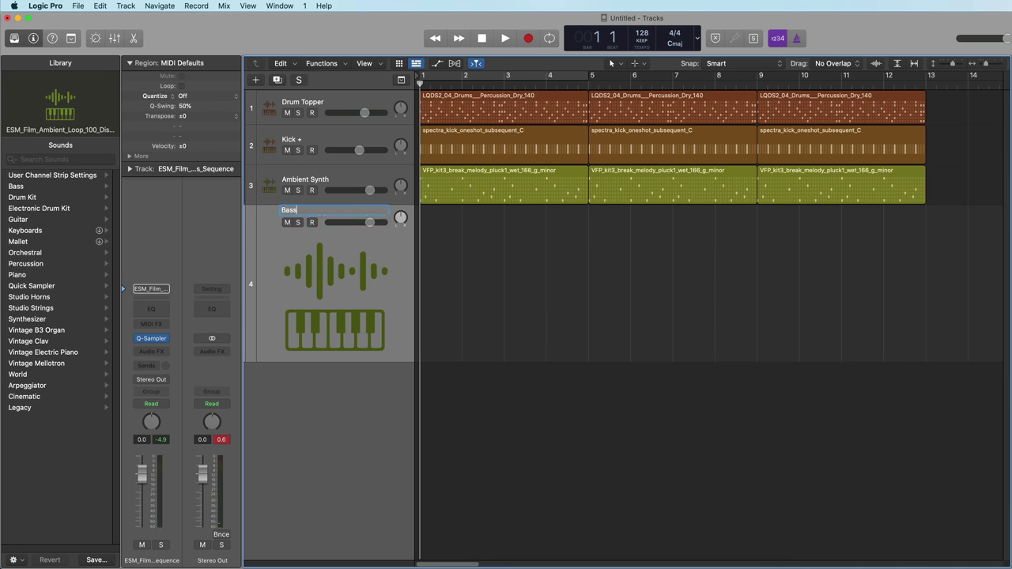
pyautogui.write('ass')
pyautogui.press('Return')
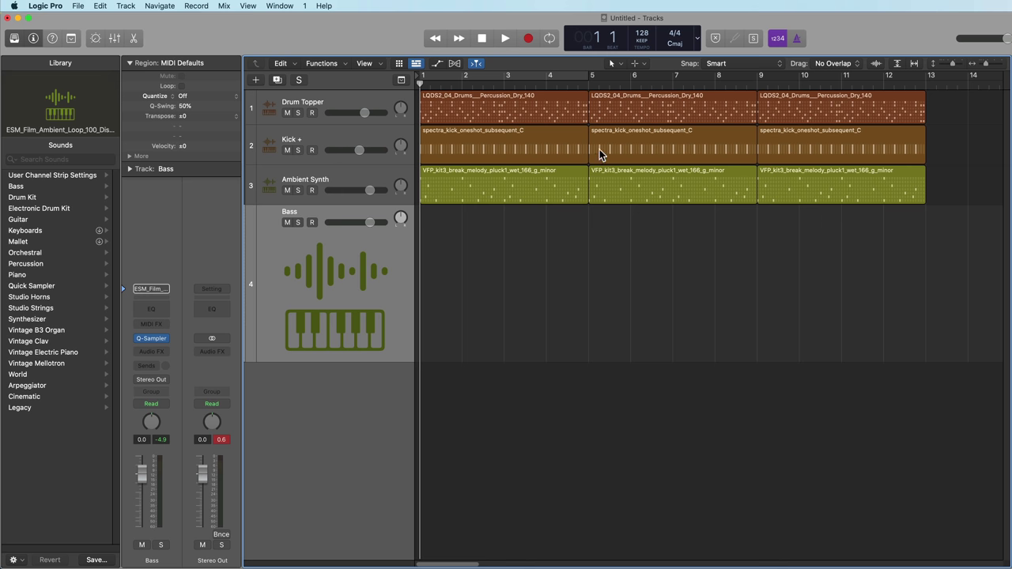
# - Record a bass line on the Bass track from bar 5 to bar 13 over the other parts
pyautogui.click(507, 79)
pyautogui.press('r')
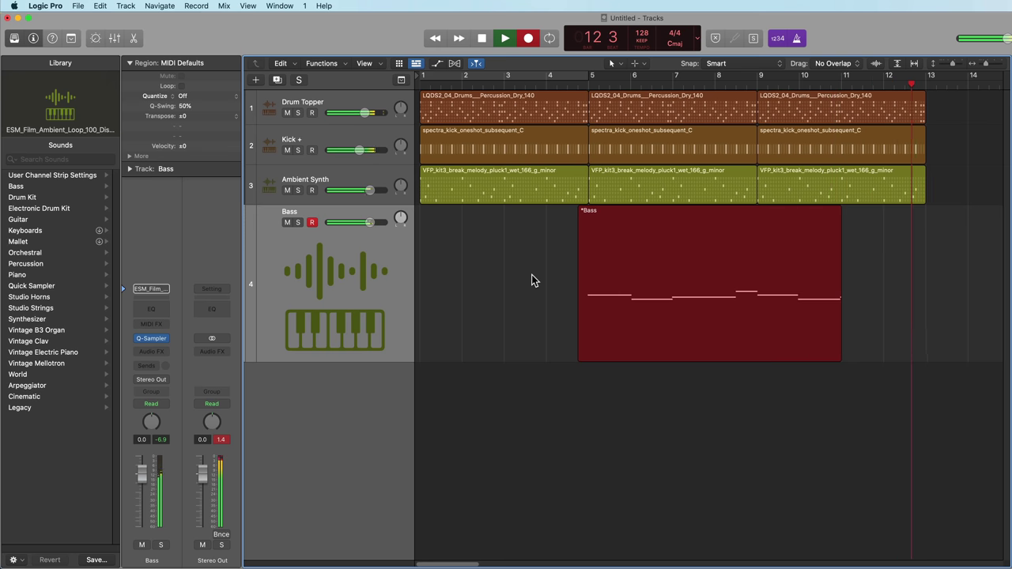
# - Quantize the recorded bass notes to 1/2 notes and extend their ends to meet the following notes
pyautogui.click(304, 433)
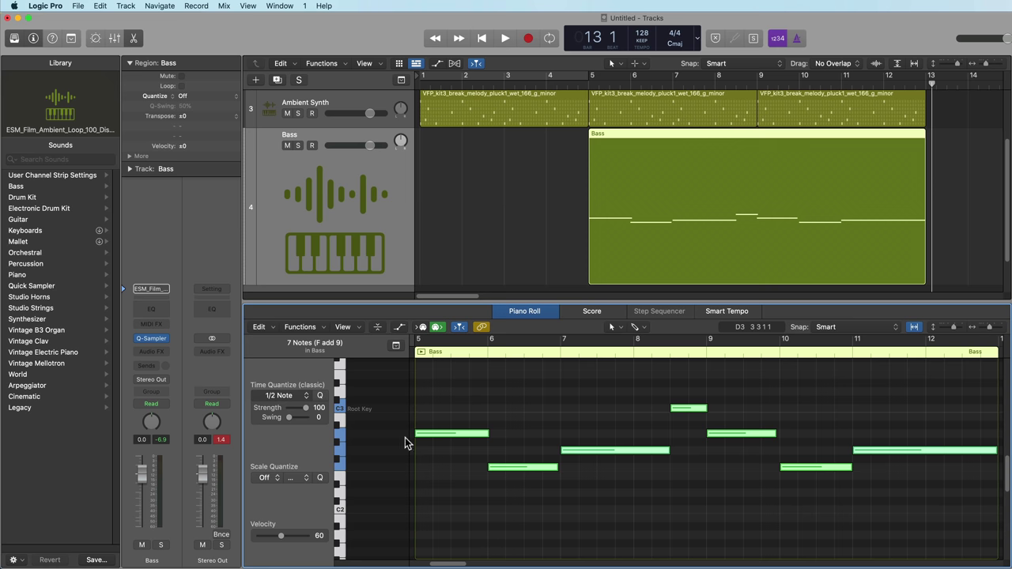
pyautogui.hotkey('shift', '\\')
pyautogui.press('p')
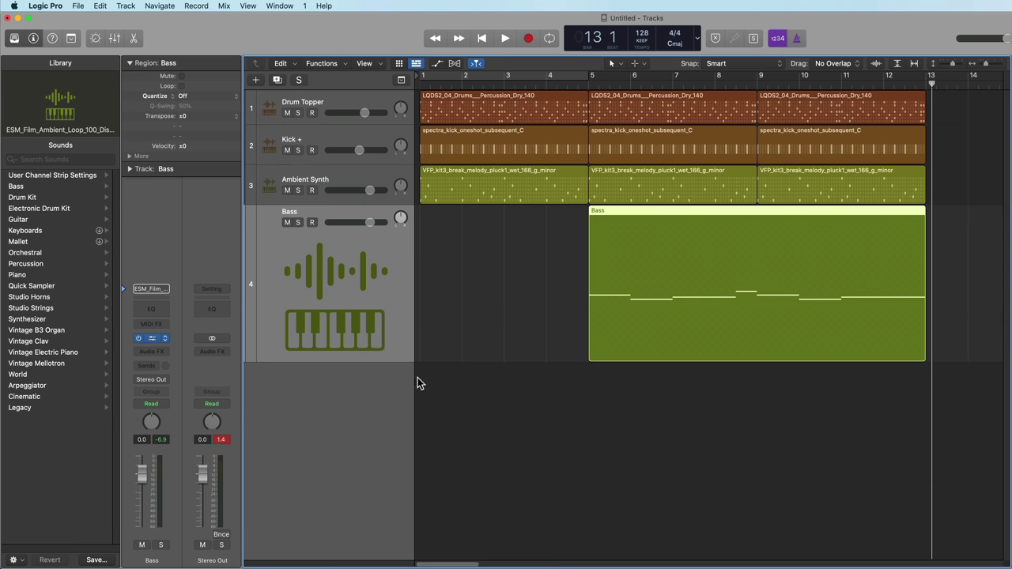
# - Loop bars 5 to 13 and turn on the bass sampler's LP 12dB Lush filter with its drive raised
pyautogui.press('v')
pyautogui.click(725, 381)
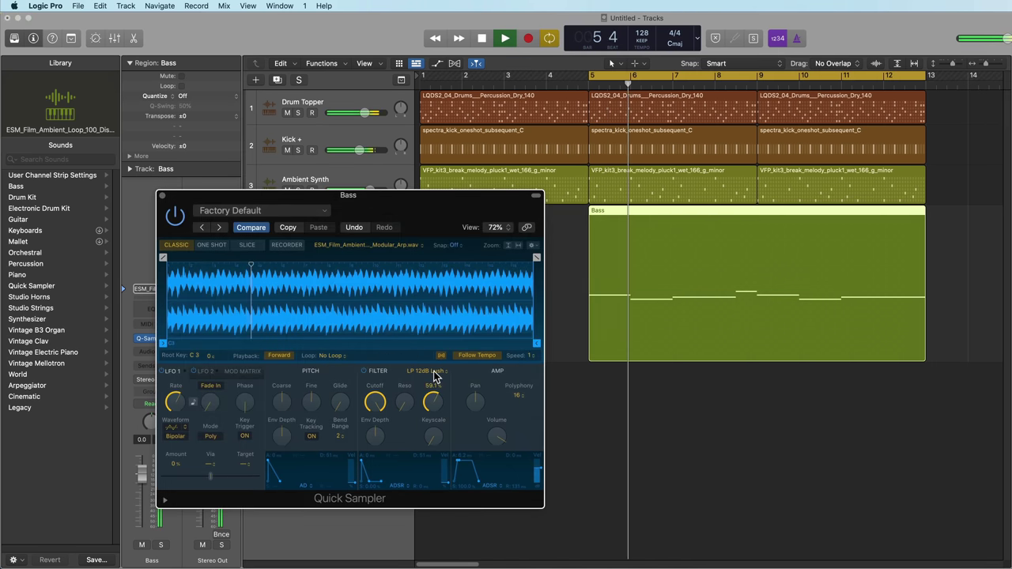
pyautogui.moveTo(406, 398); pyautogui.dragTo(429, 429)
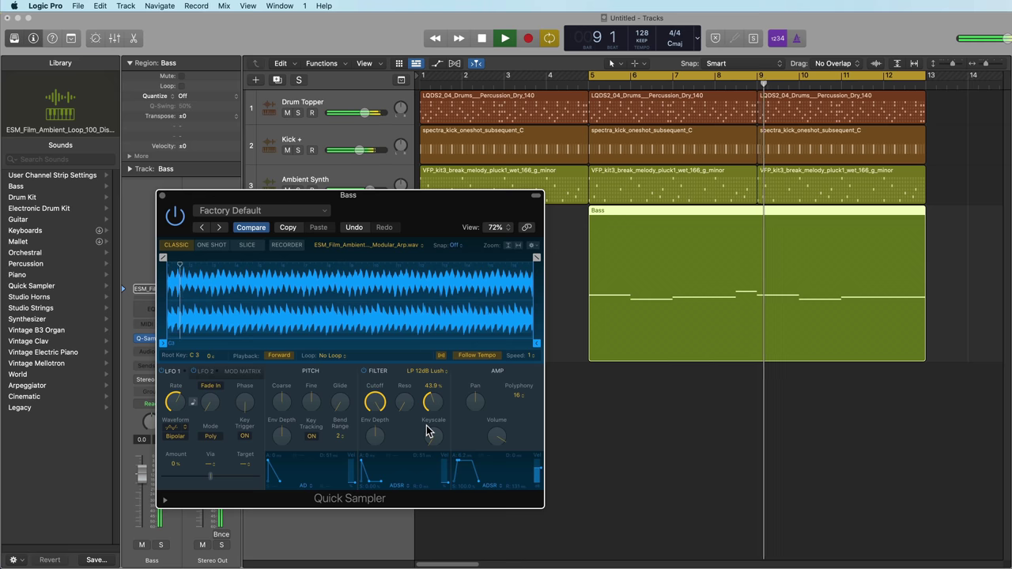
# - Set the bass sampler's polyphony to Mono and close its window
pyautogui.click(518, 395)
pyautogui.click(528, 308)
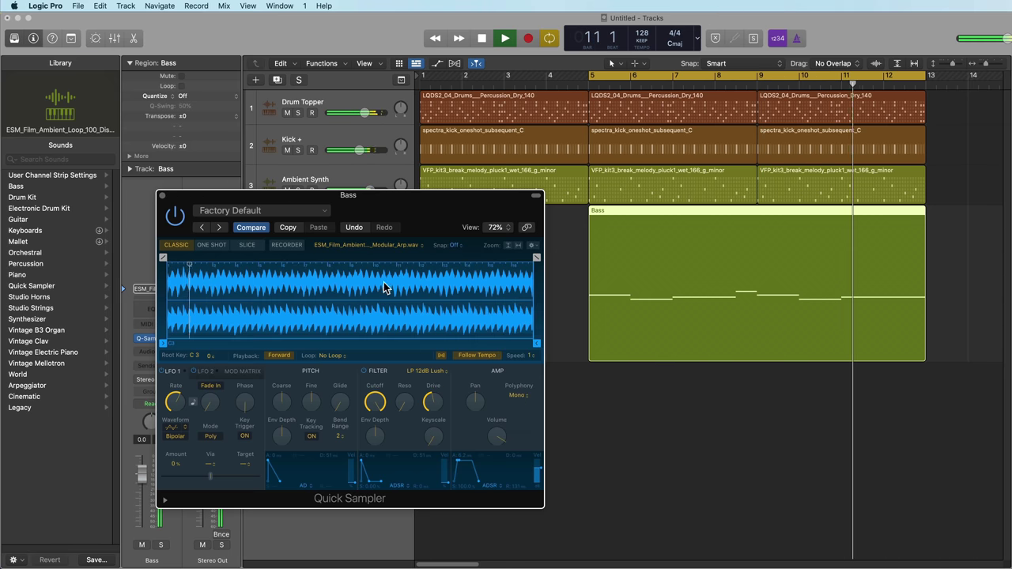
pyautogui.moveTo(351, 199); pyautogui.dragTo(365, 214)
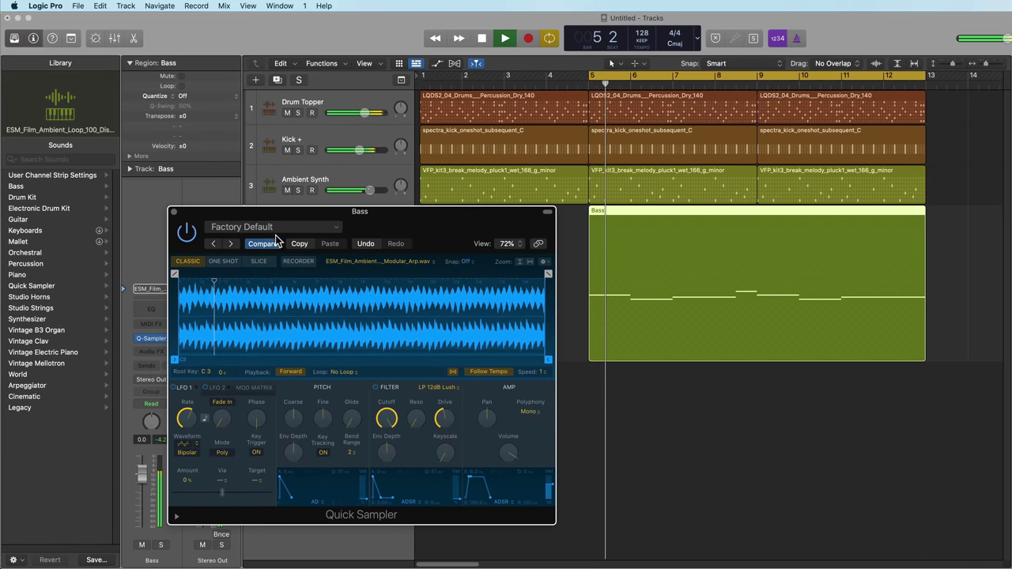
pyautogui.click(174, 212)
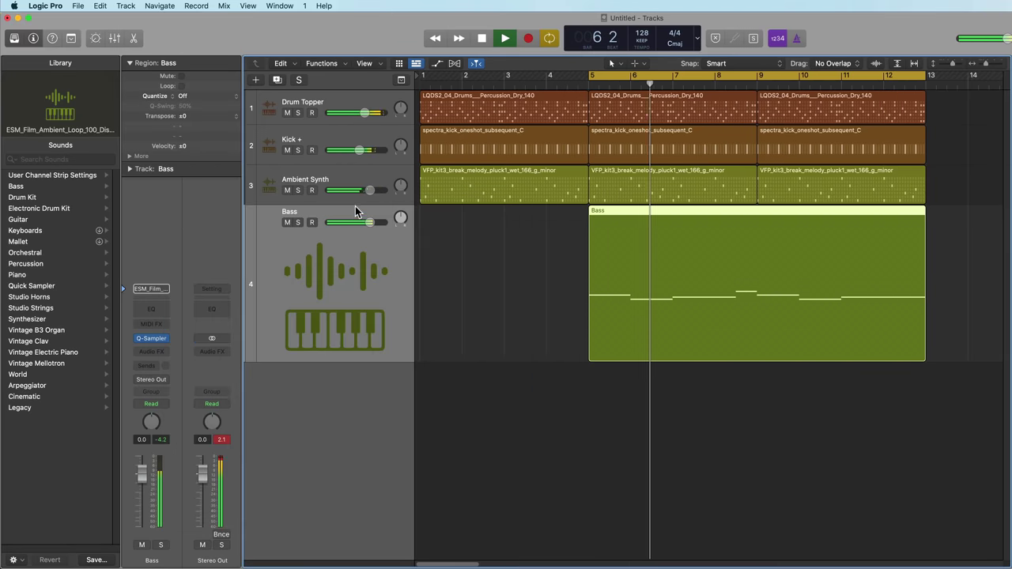
# - Increase the height of the Ambient Synth track and reopen the Bass track's Quick Sampler
pyautogui.moveTo(355, 205); pyautogui.dragTo(355, 227)
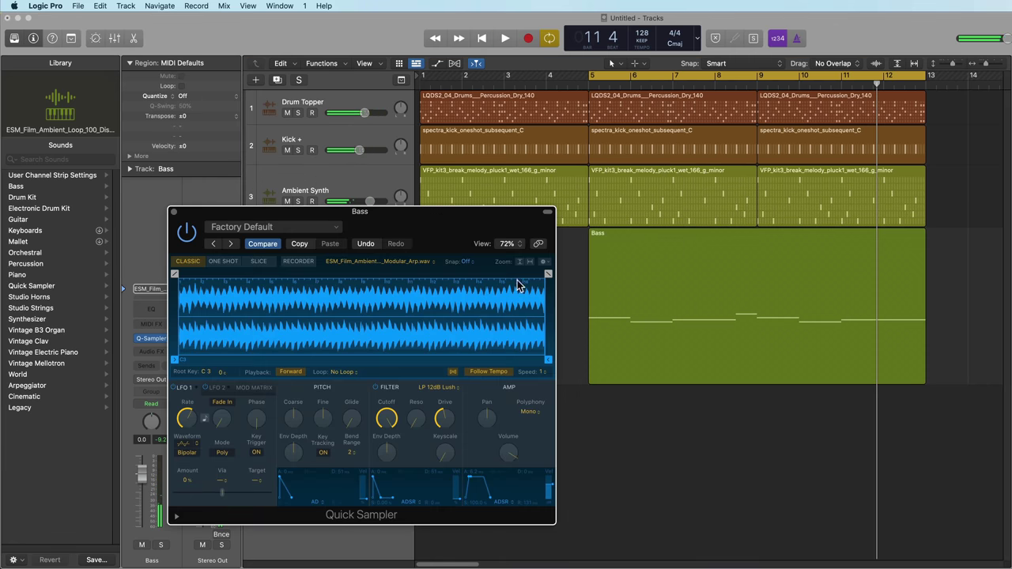
pyautogui.moveTo(505, 217); pyautogui.dragTo(487, 190)
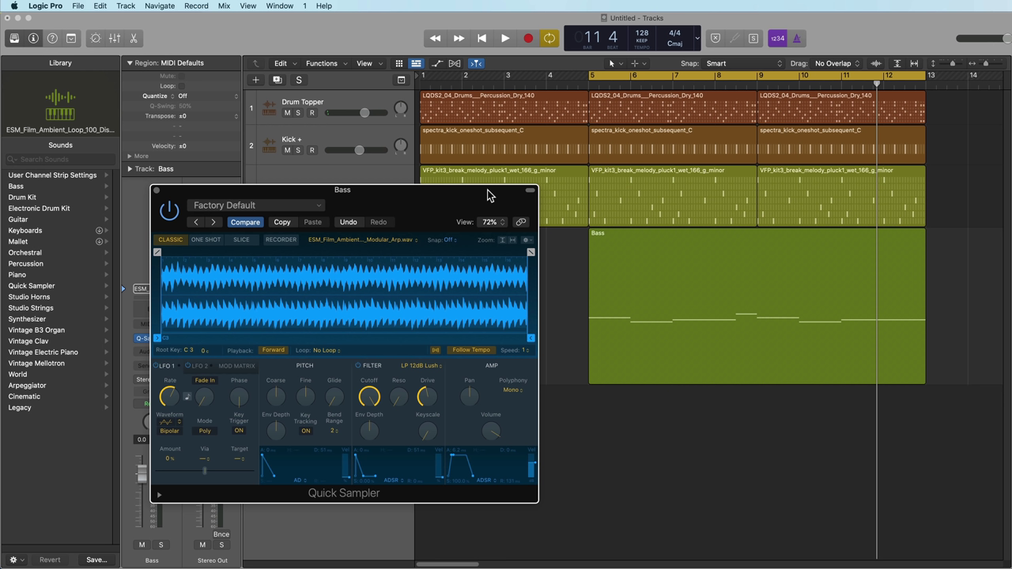